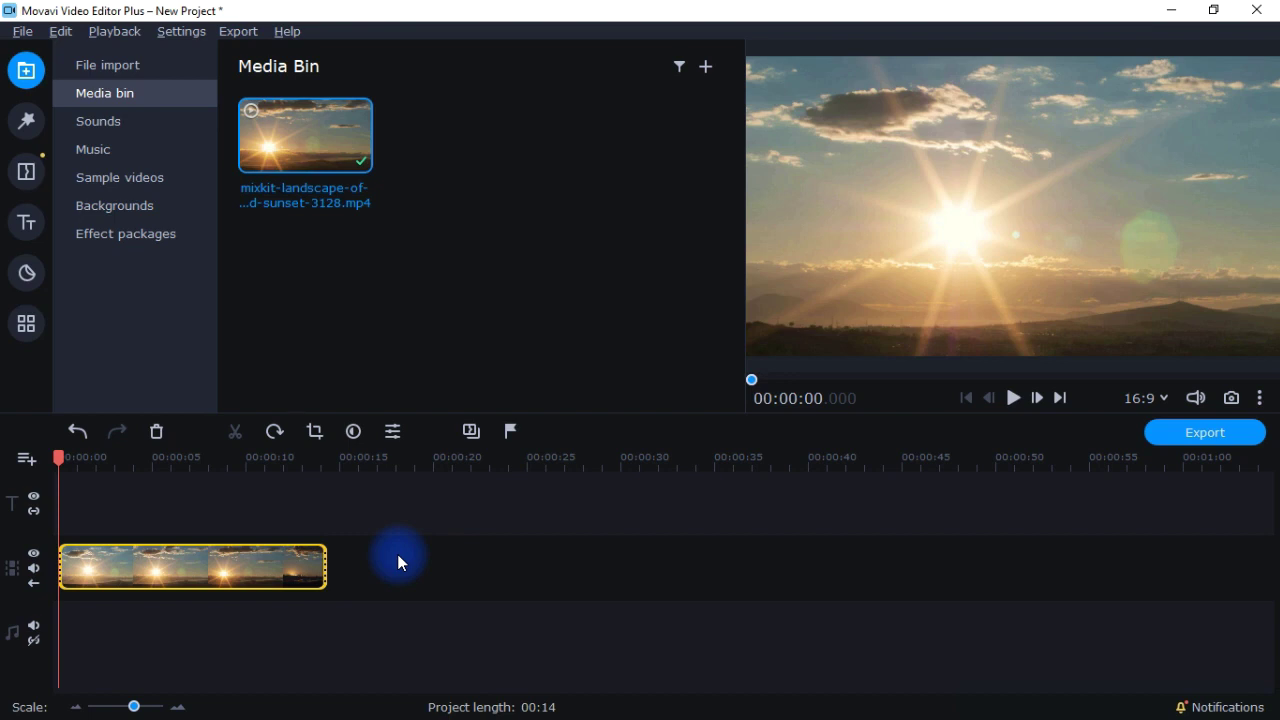
Apply the Color mix - blue filter from the Artistic filters to the sunset clip
click(27, 122)
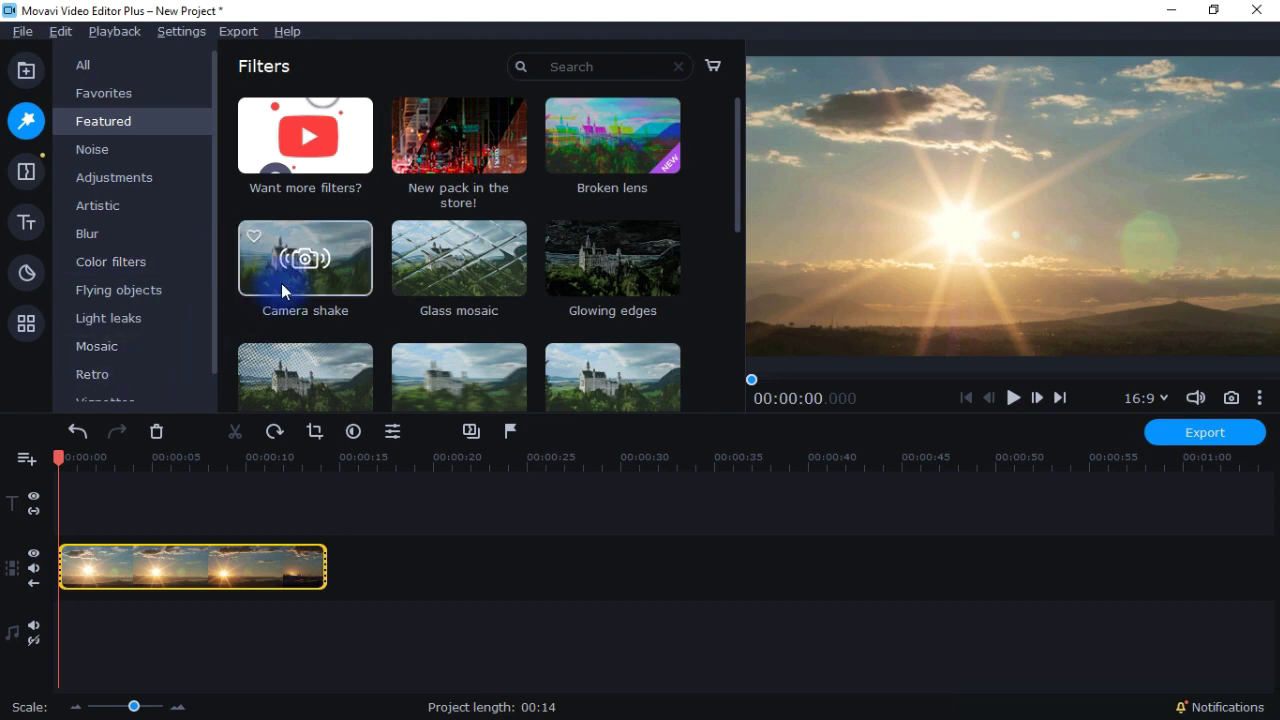
click(98, 205)
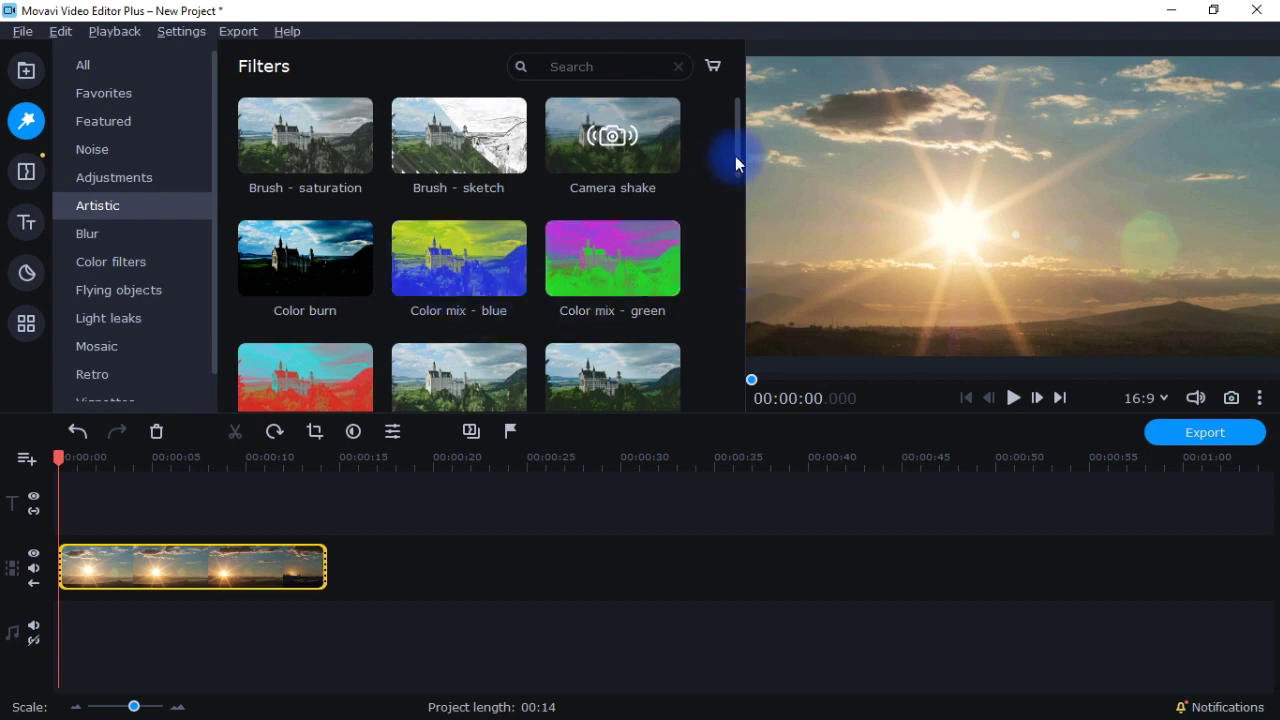
drag(735, 156, 735, 274)
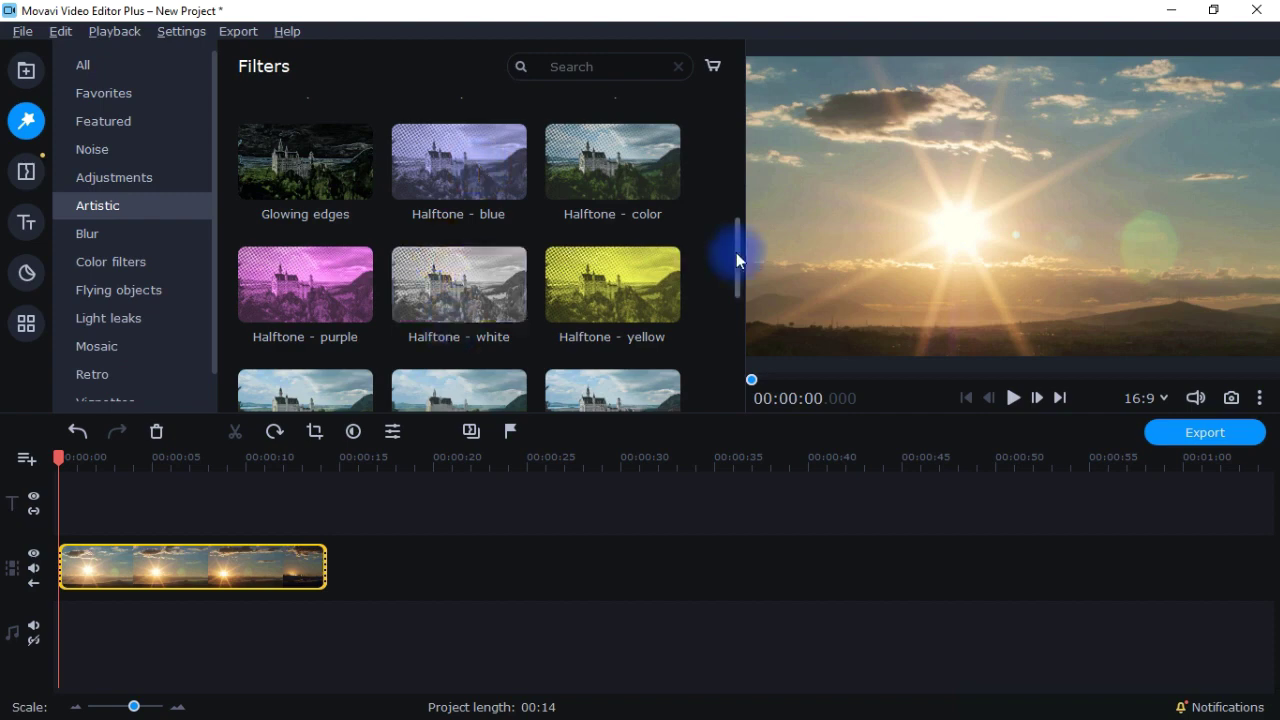
mouse_move(737, 258)
mouse_down()
mouse_move(740, 366)
mouse_move(734, 156)
mouse_up()
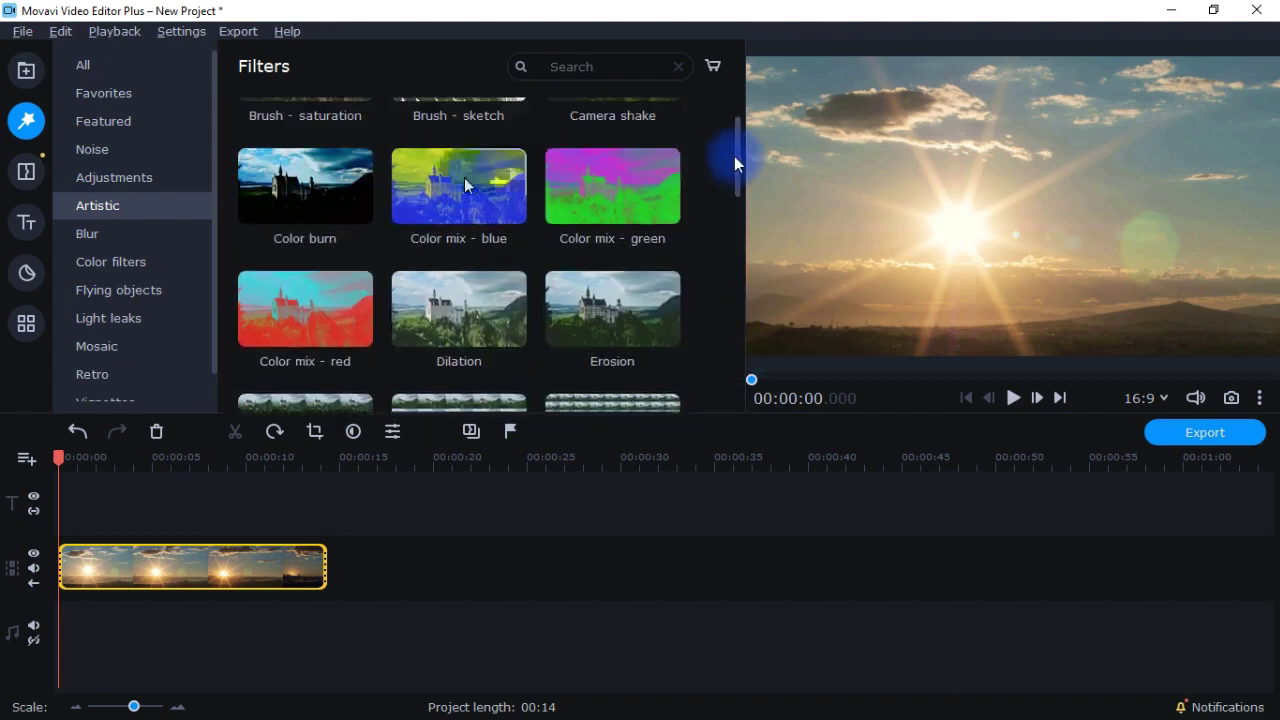
drag(464, 177, 207, 524)
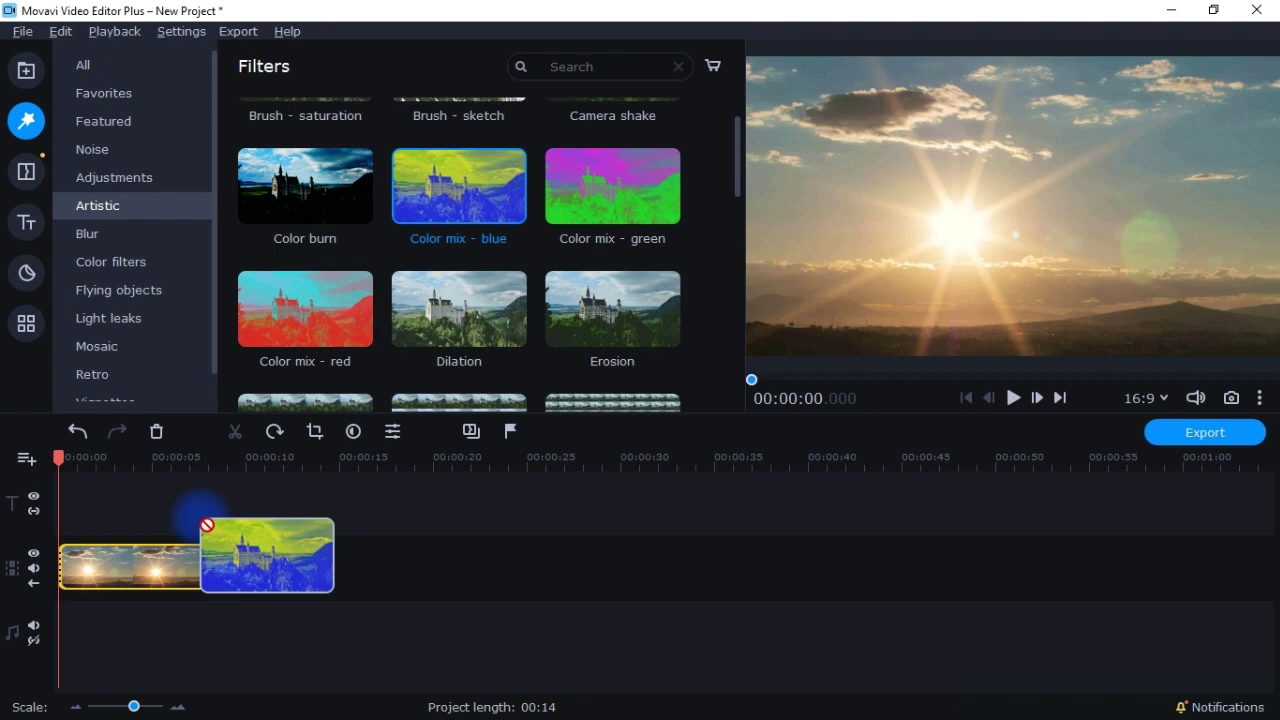
drag(207, 524, 188, 555)
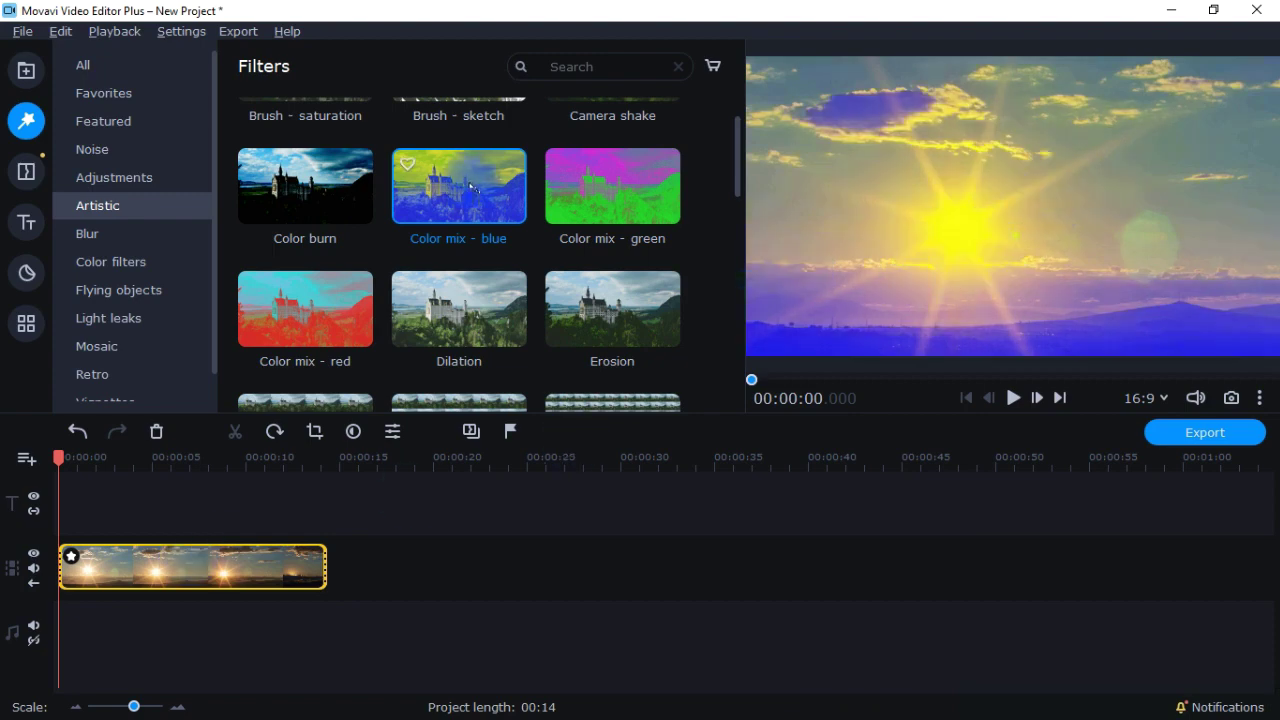
Weaken the Color mix - blue filter in Applied Effects, then remove it from the clip
click(312, 452)
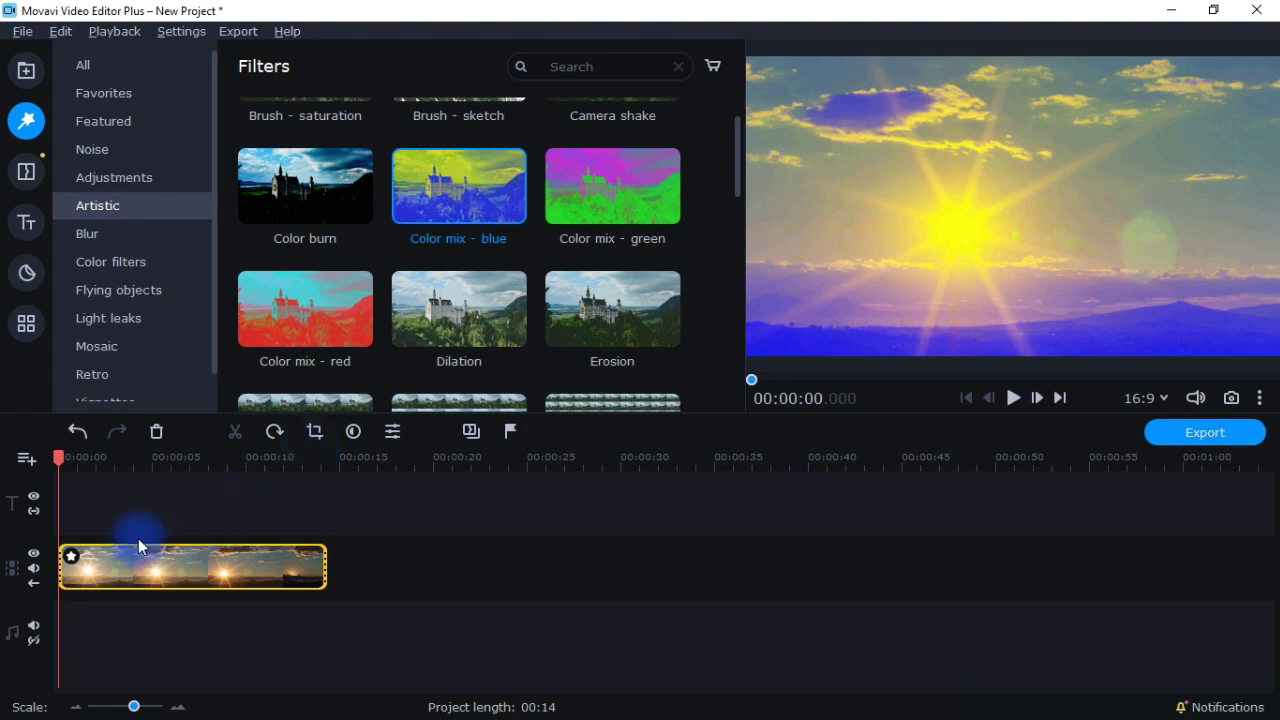
click(72, 556)
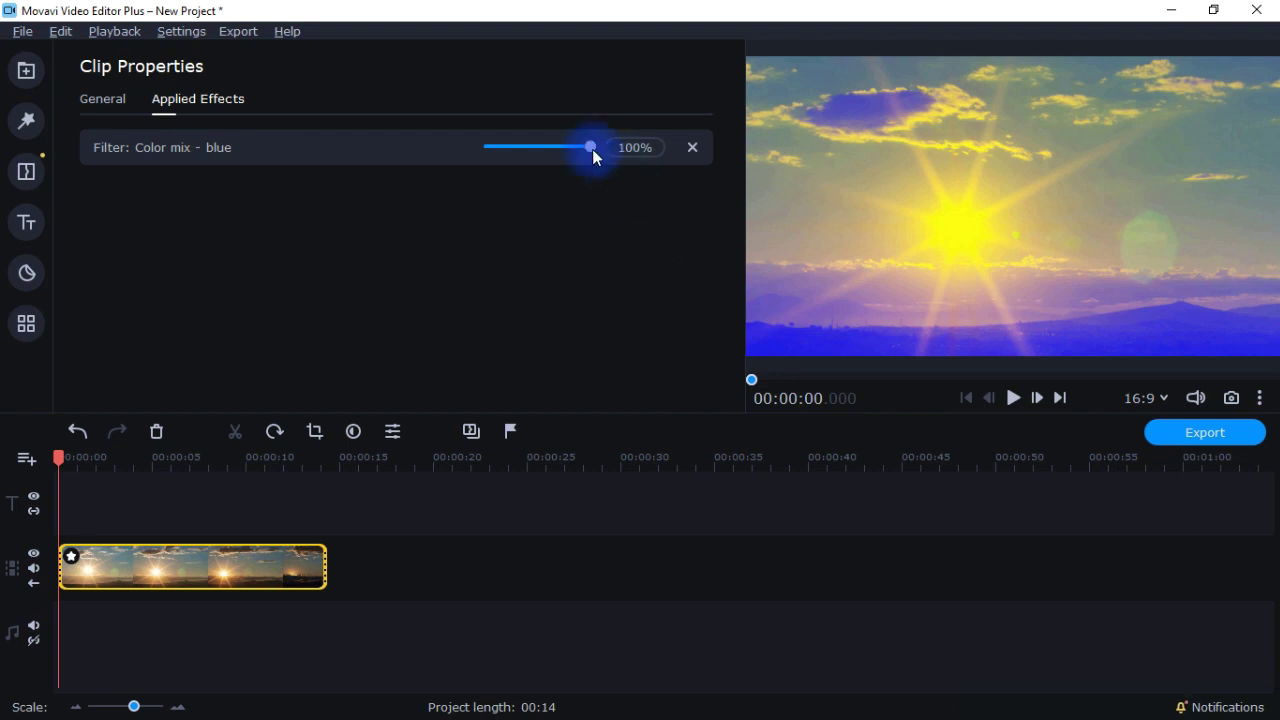
drag(592, 149, 549, 163)
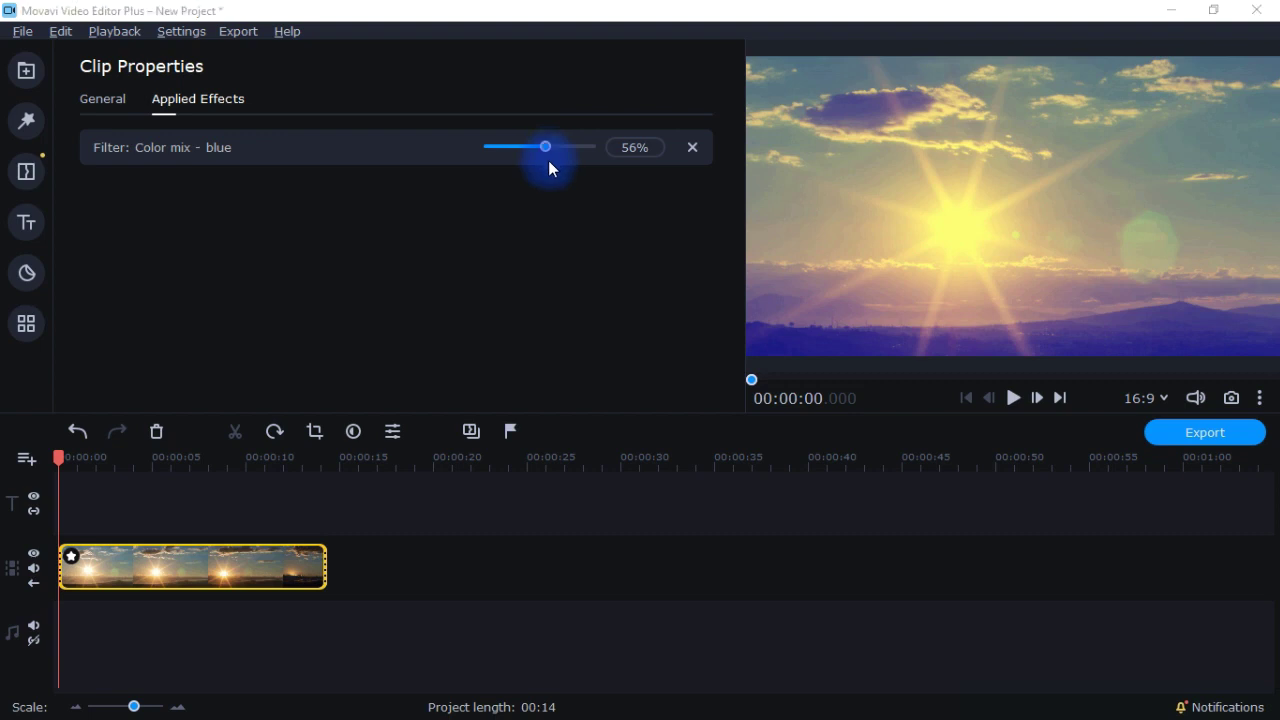
click(690, 148)
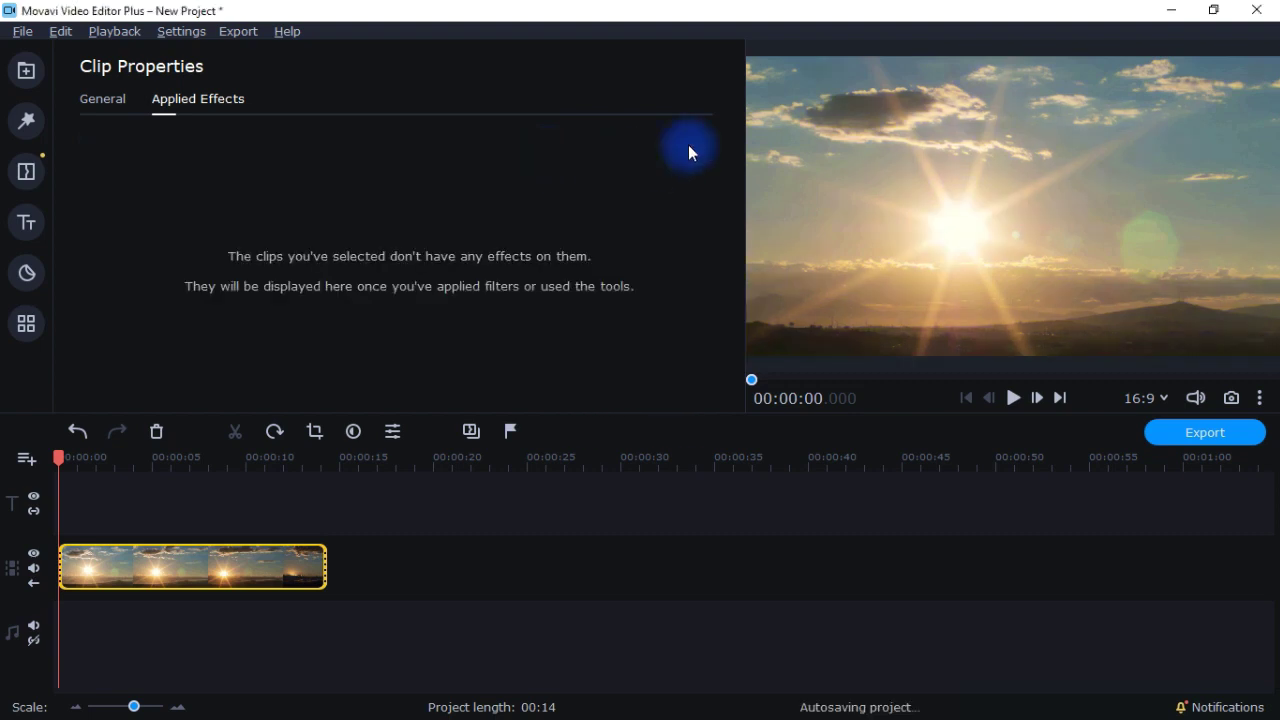
click(35, 126)
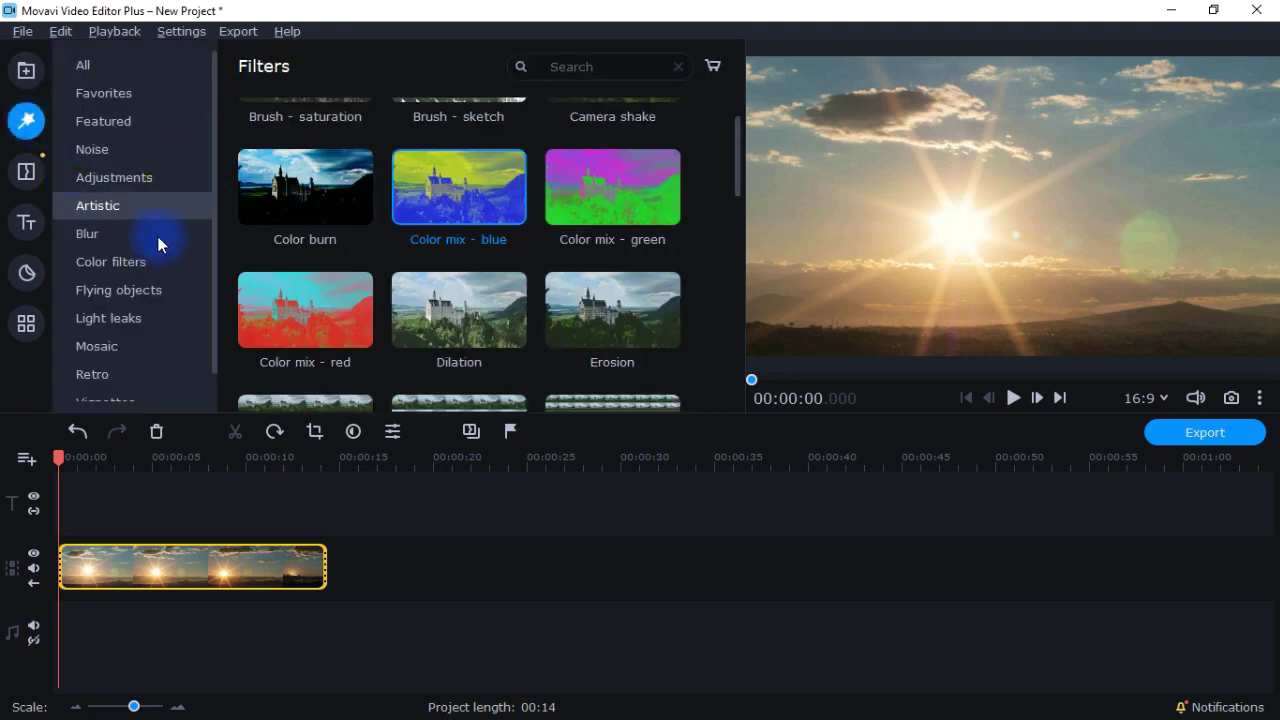
Browse the Color filters and Retro old-movie filters, ending back on Color filters
click(147, 261)
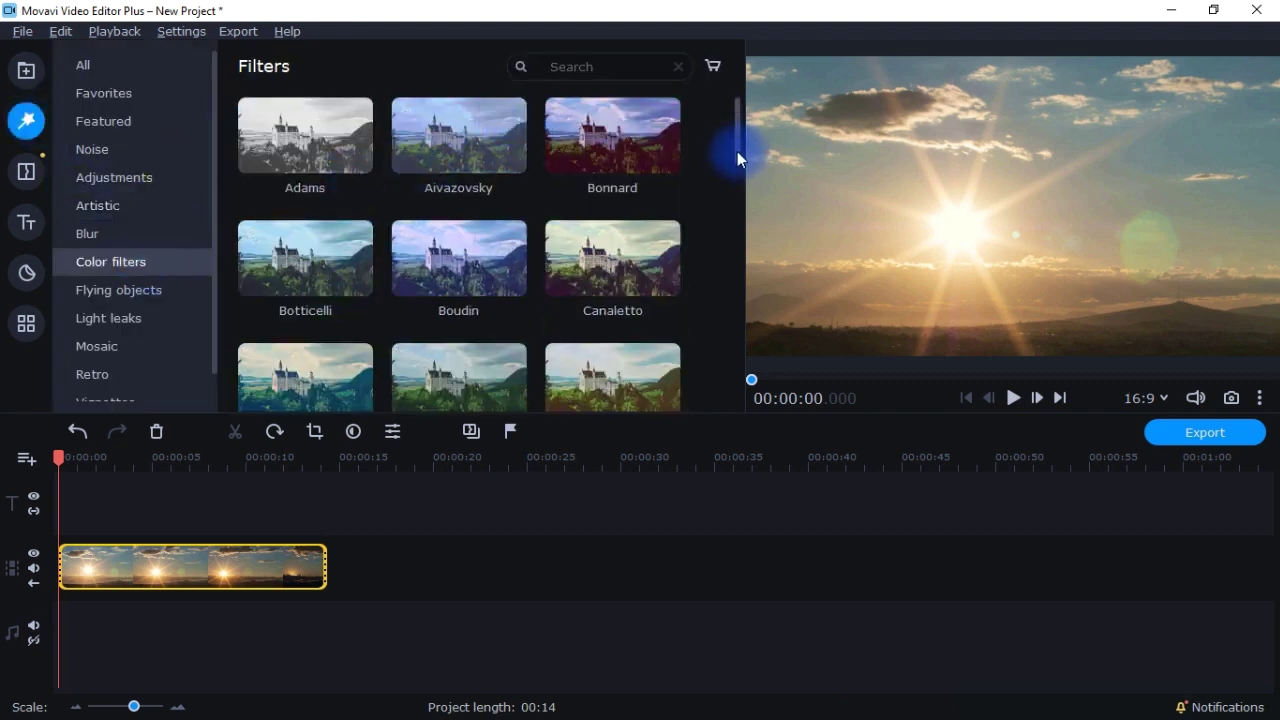
drag(737, 151, 734, 254)
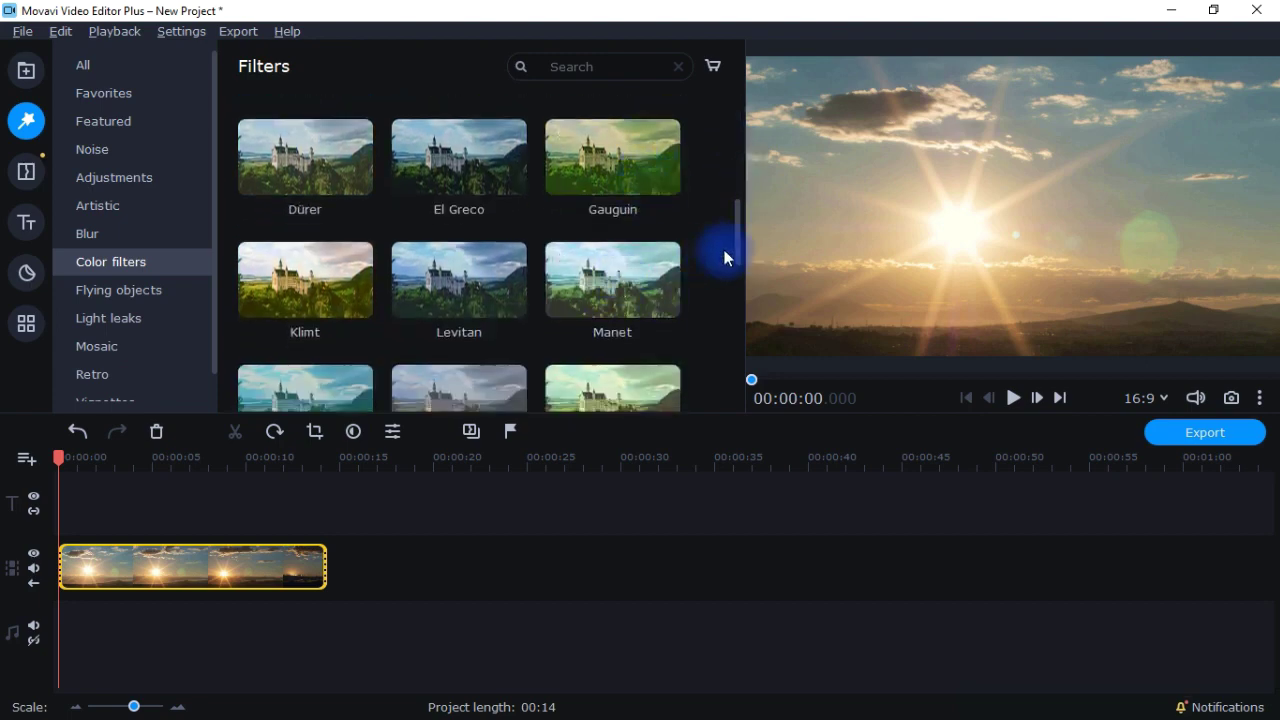
drag(739, 250, 738, 276)
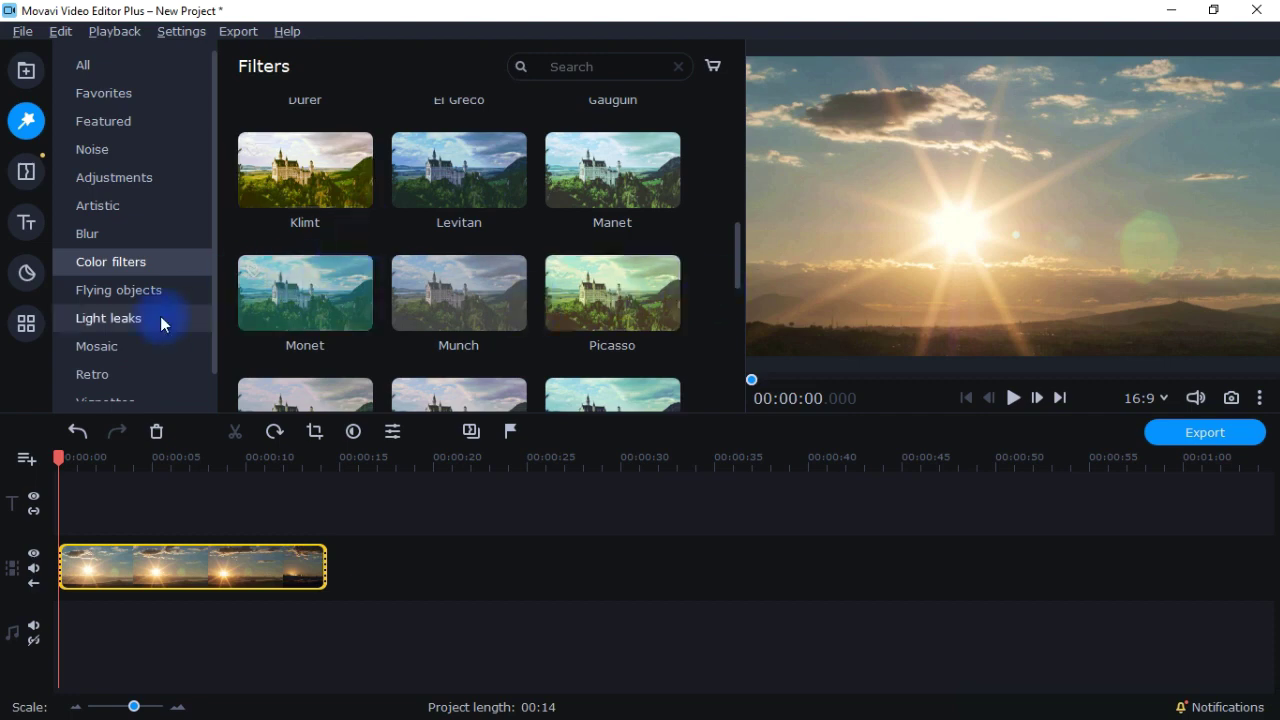
click(101, 379)
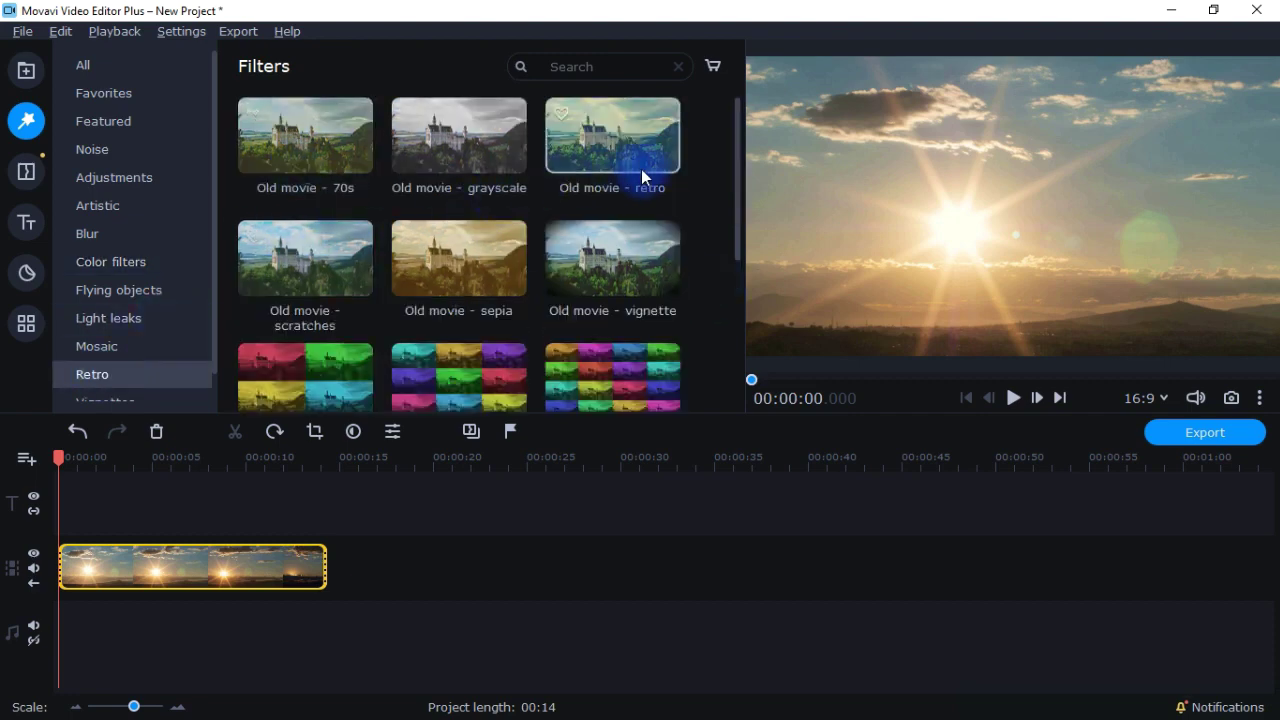
mouse_move(731, 180)
mouse_down()
mouse_move(742, 325)
mouse_move(737, 163)
mouse_up()
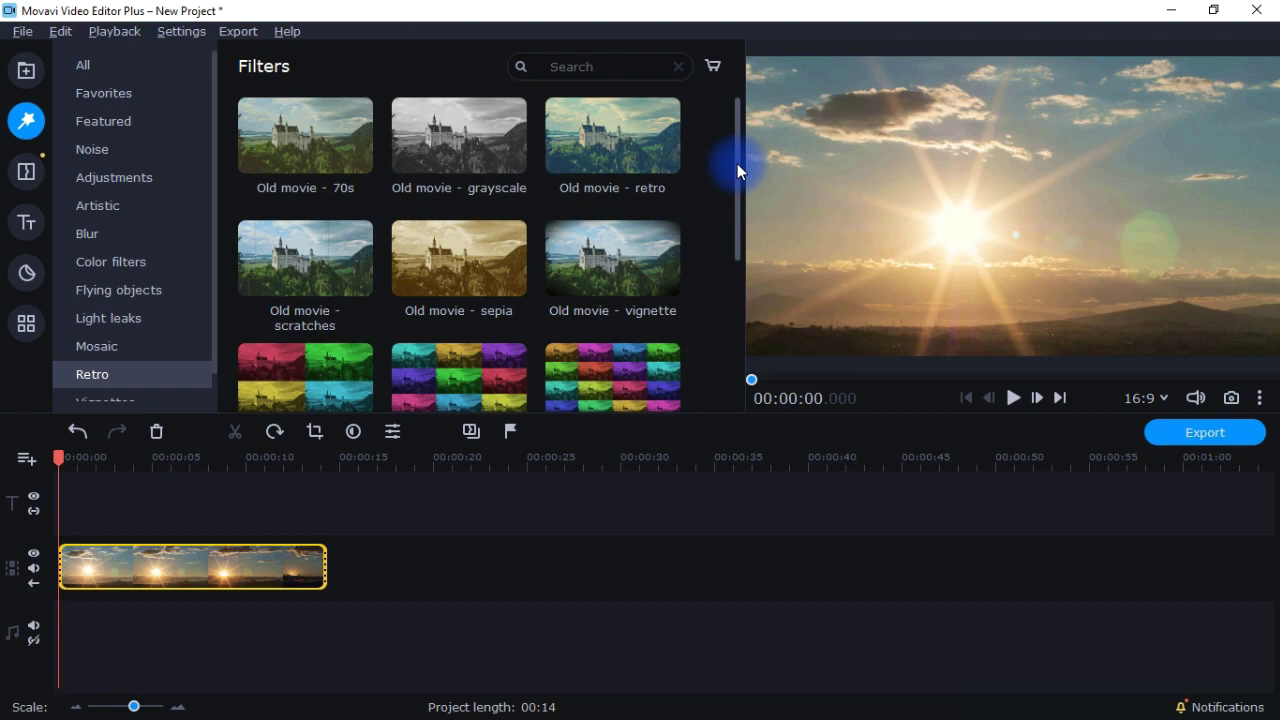
click(128, 262)
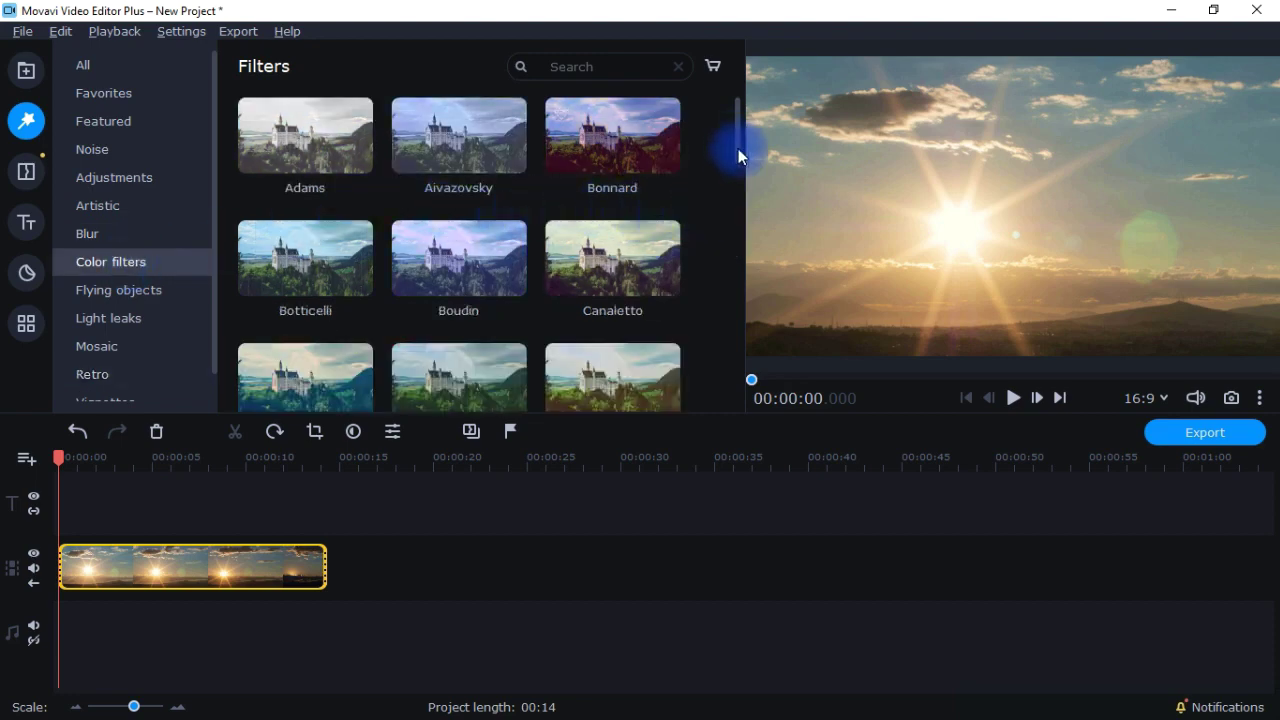
Apply Picasso, then Renoir, to the sunset clip and confirm Renoir at 100% strength
drag(736, 108, 737, 238)
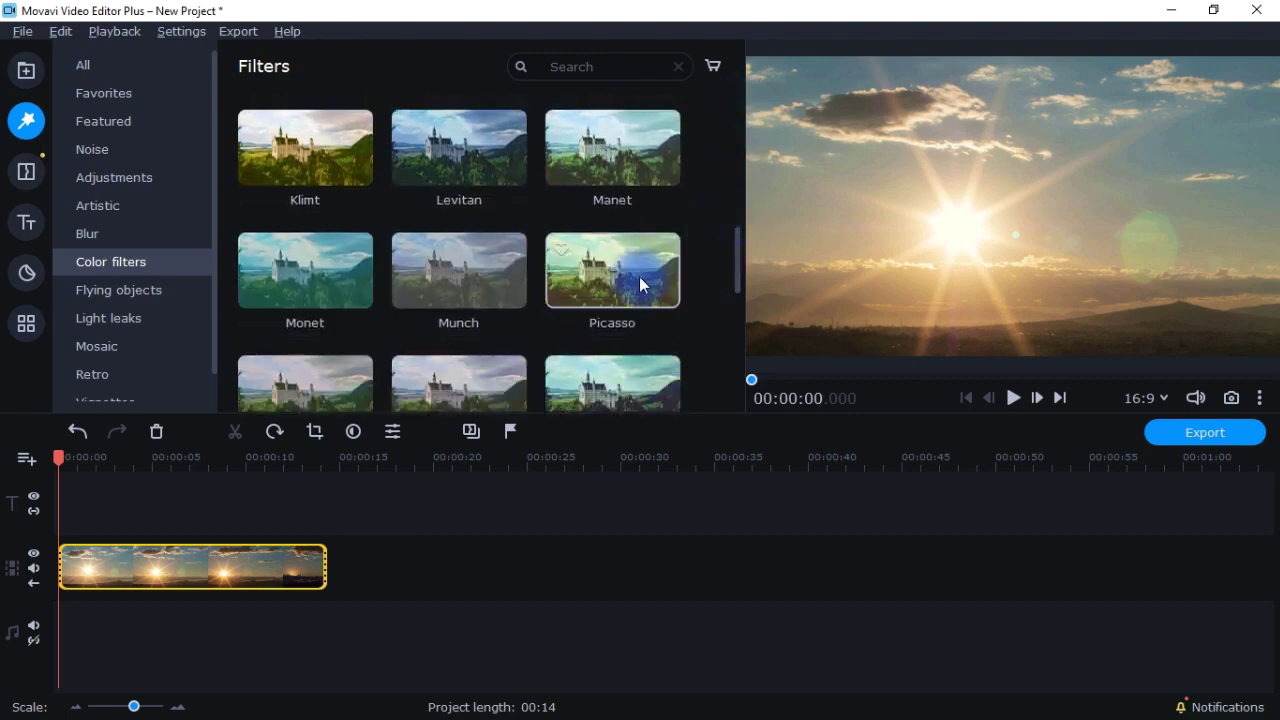
drag(639, 276, 193, 555)
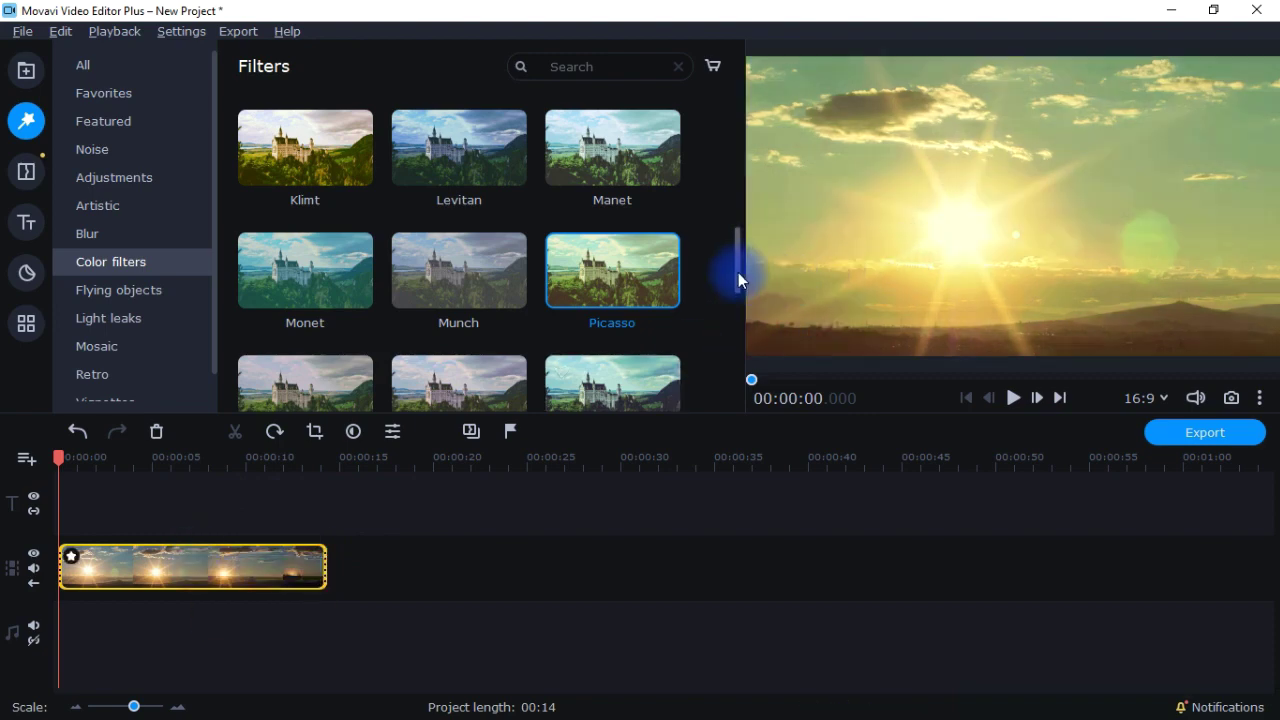
drag(738, 272, 739, 304)
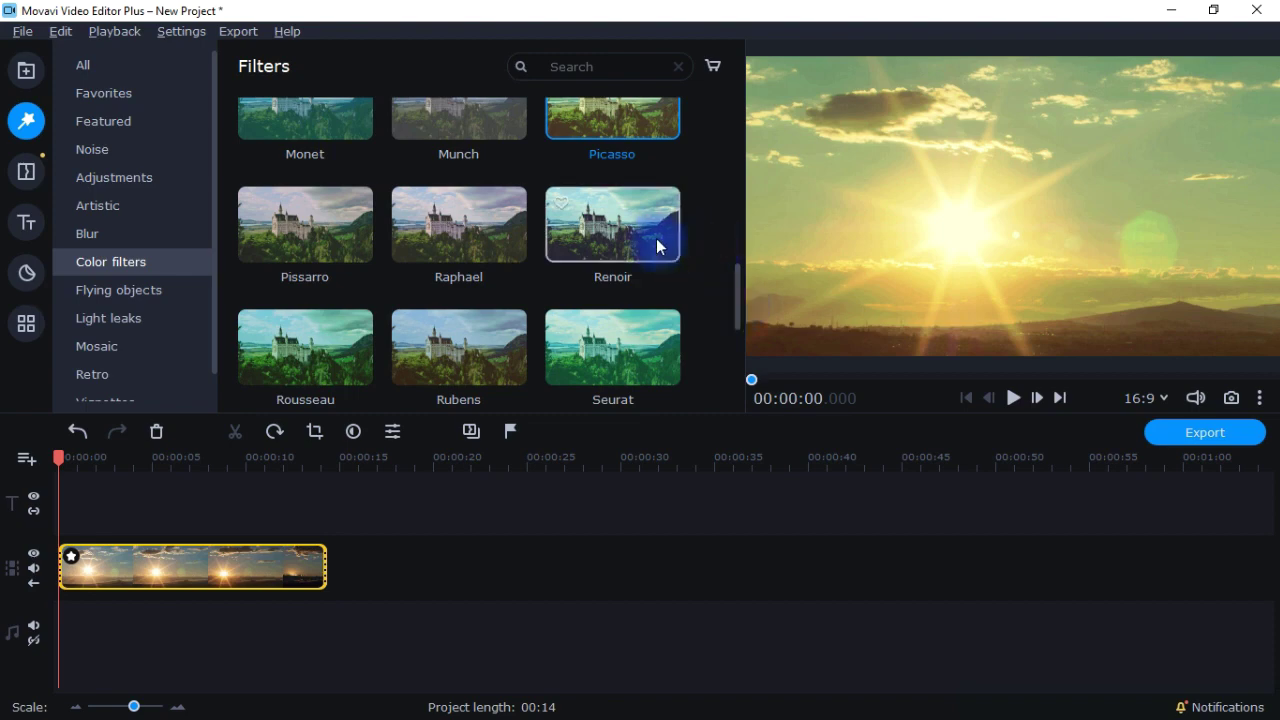
drag(656, 238, 204, 548)
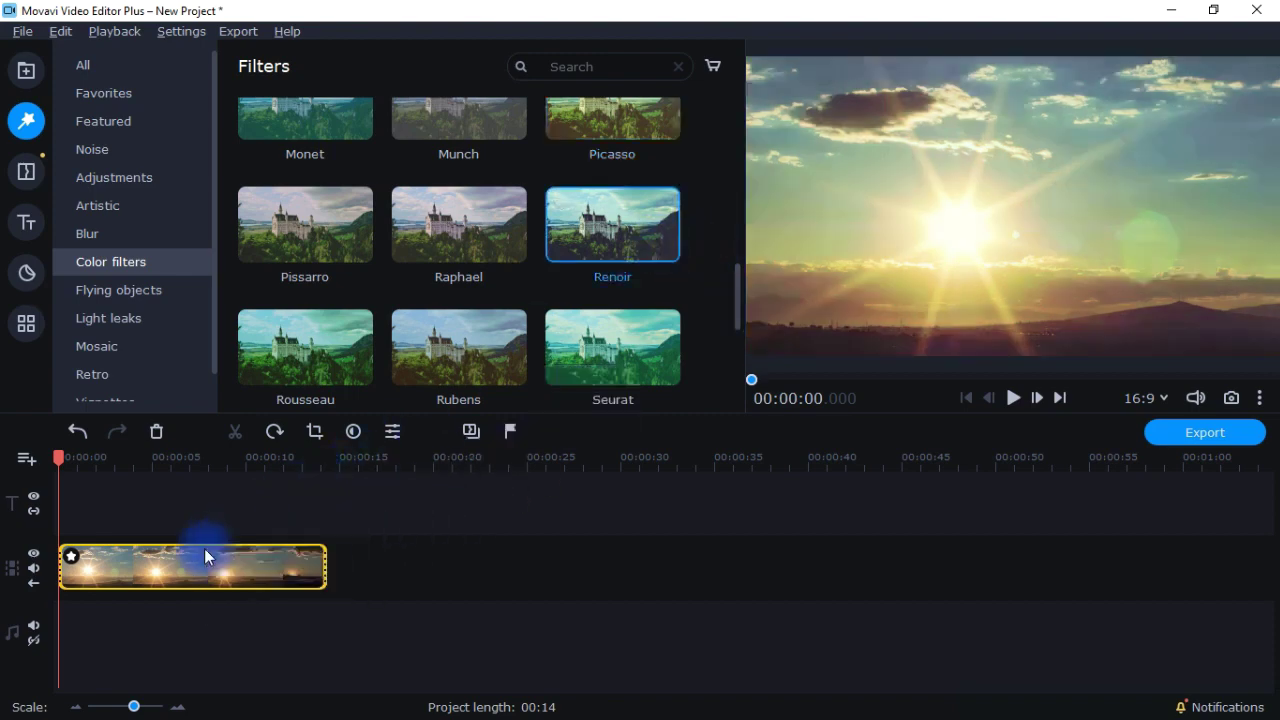
click(72, 563)
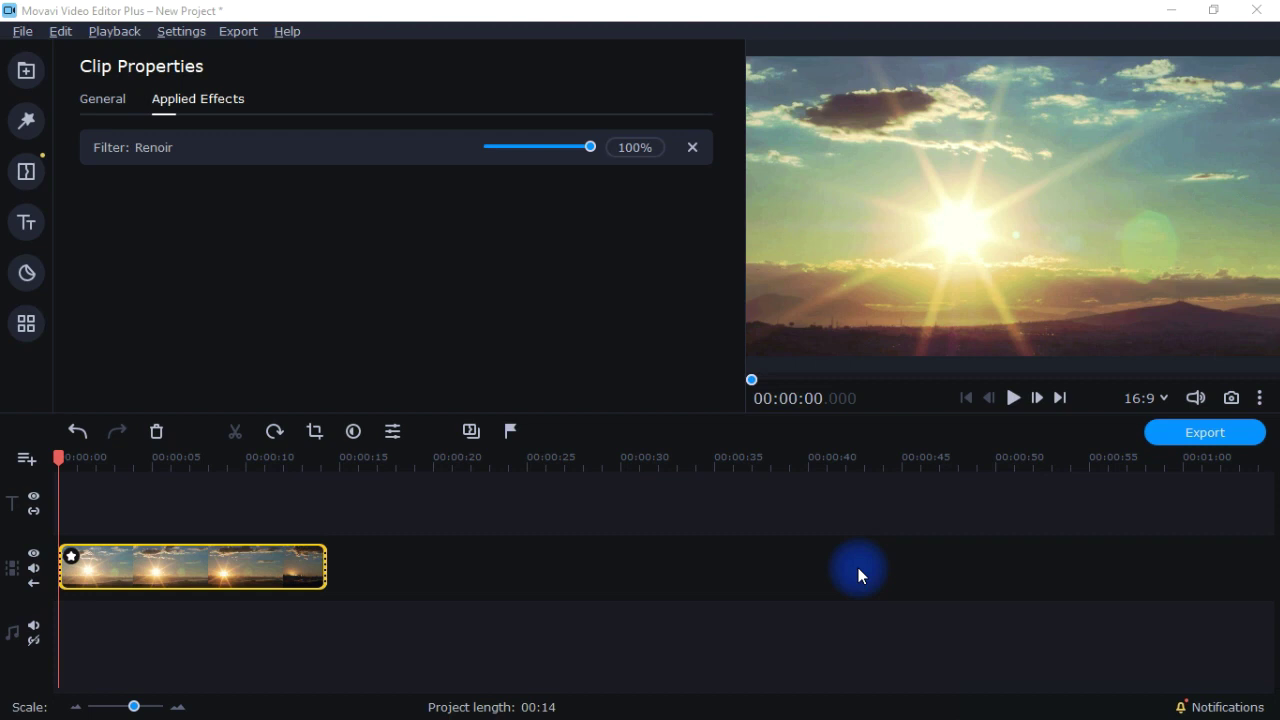
Remove the Renoir filter and bring up the Easy presets such as Drama, Dreamy and Film noir
click(692, 148)
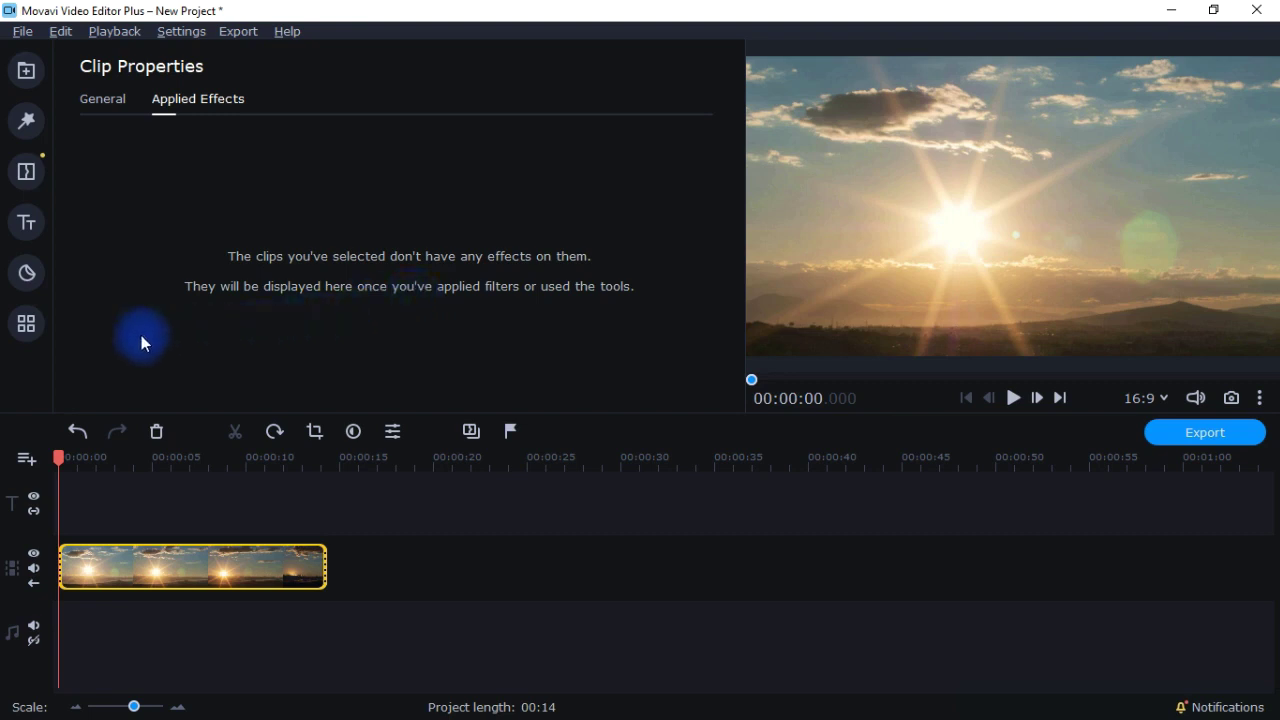
click(30, 328)
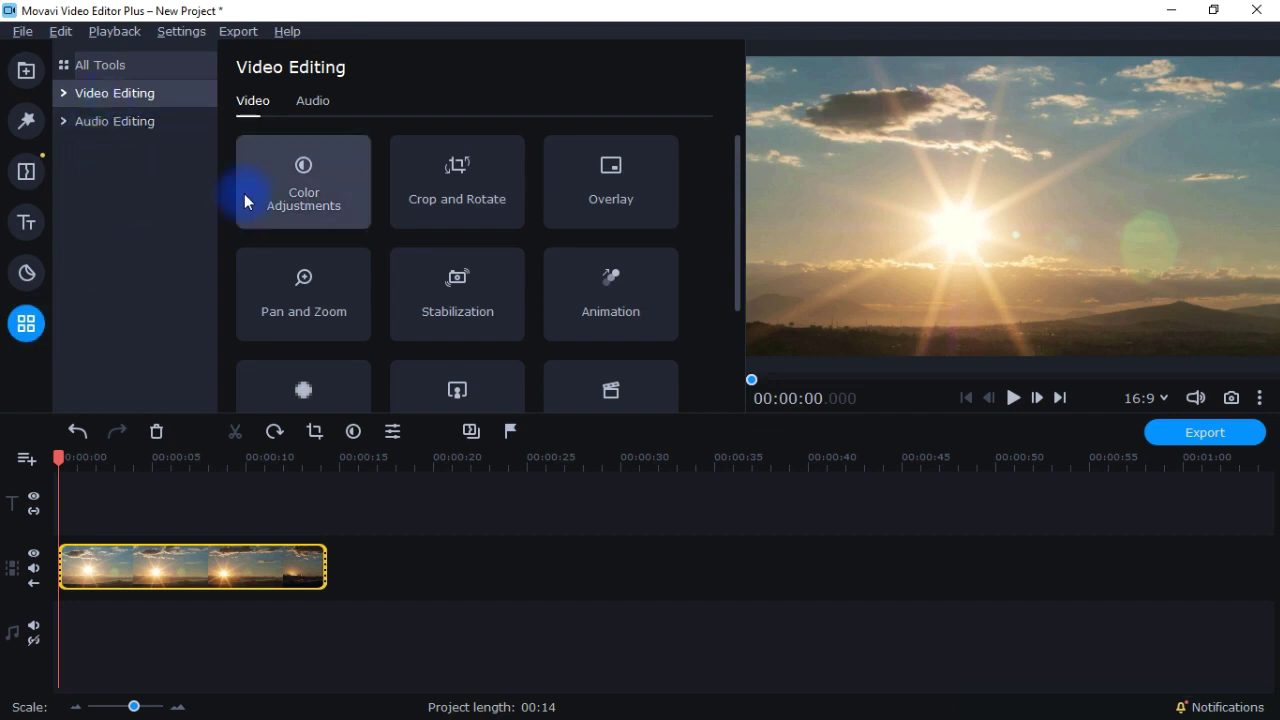
click(291, 181)
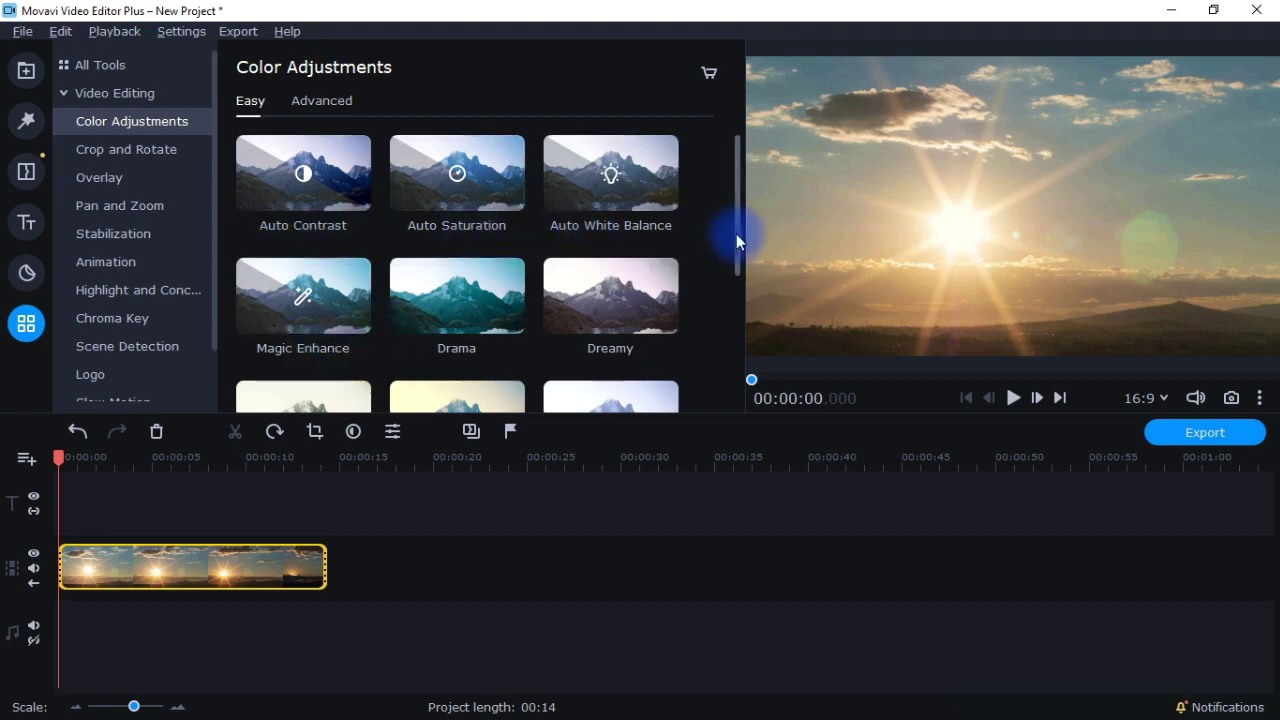
drag(736, 234, 738, 314)
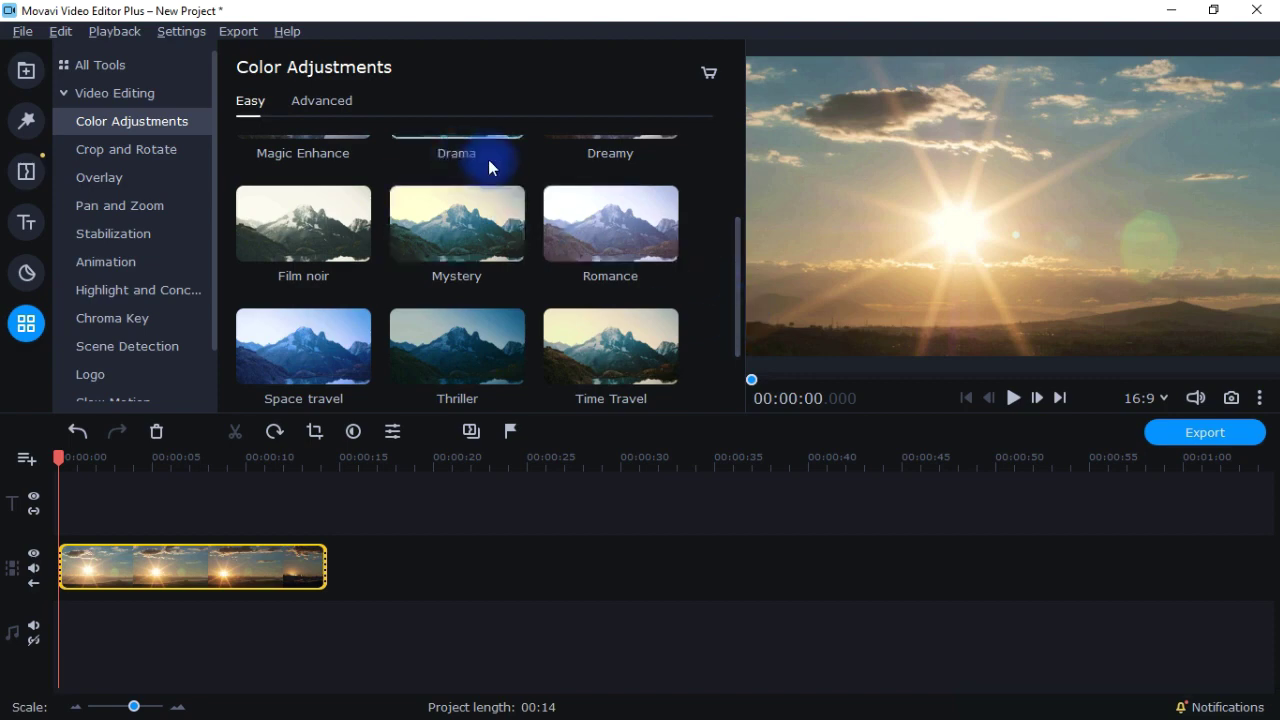
click(607, 155)
click(740, 272)
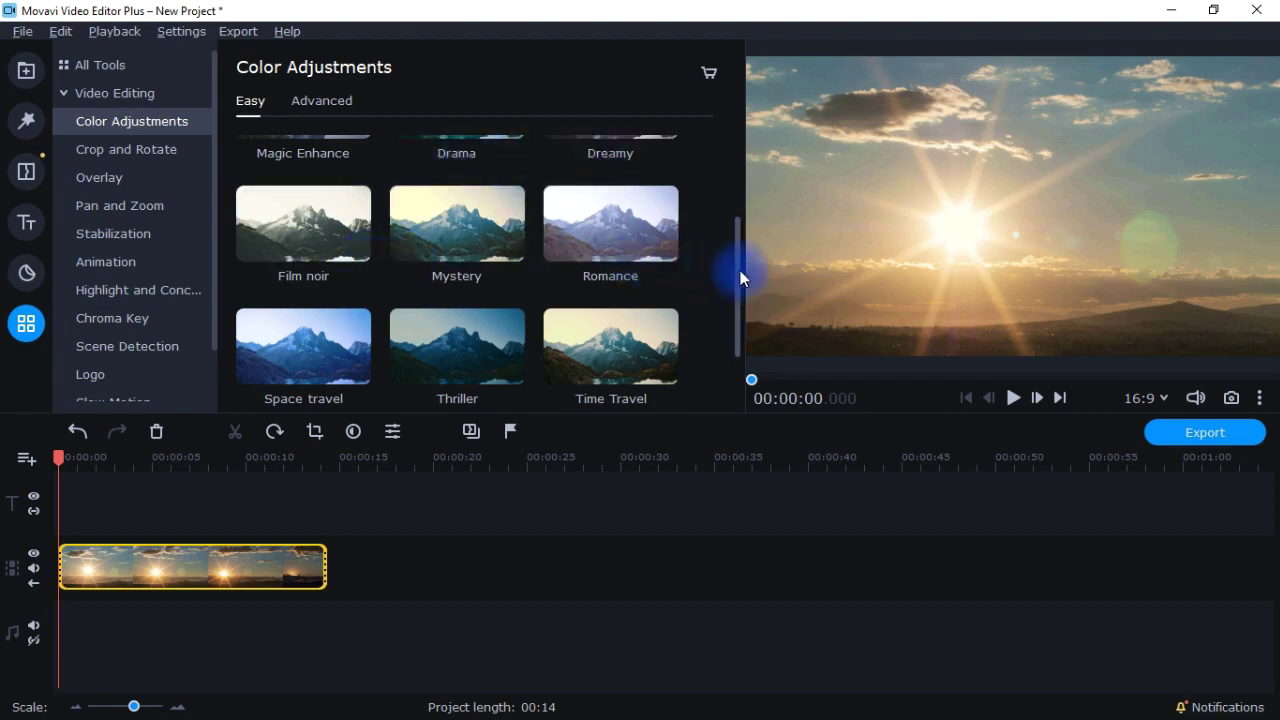
drag(740, 272, 744, 151)
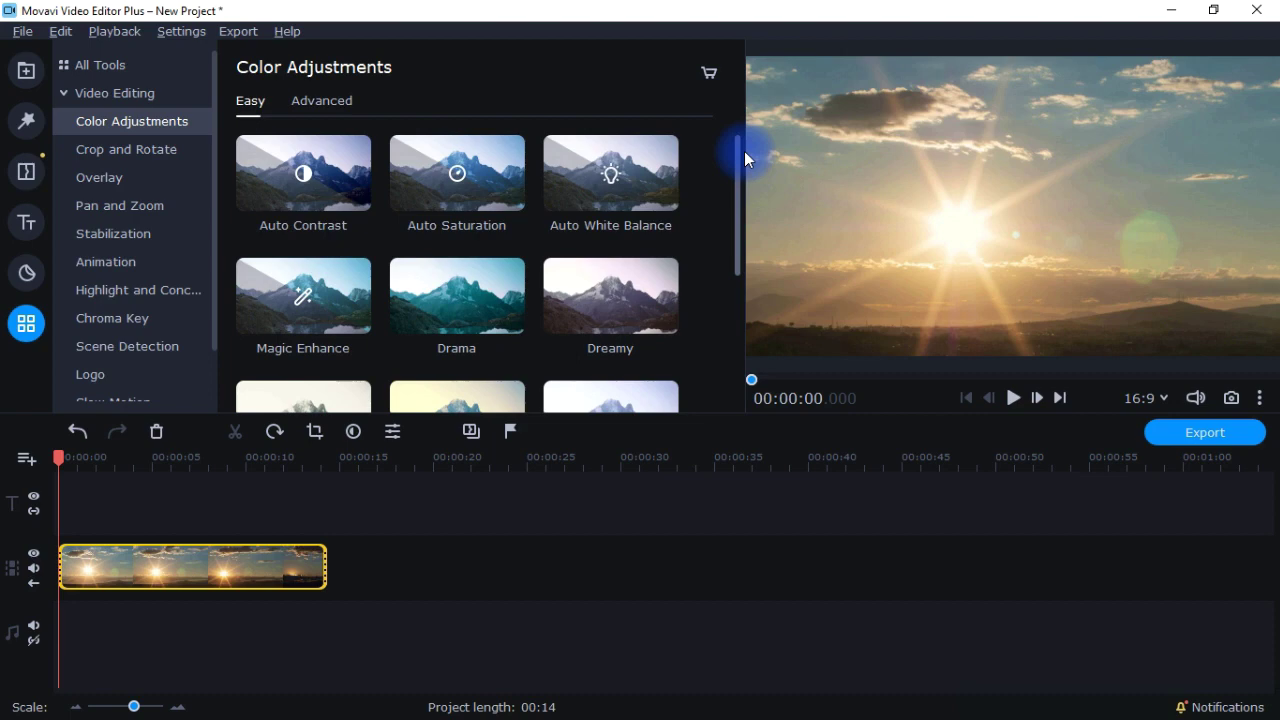
click(381, 176)
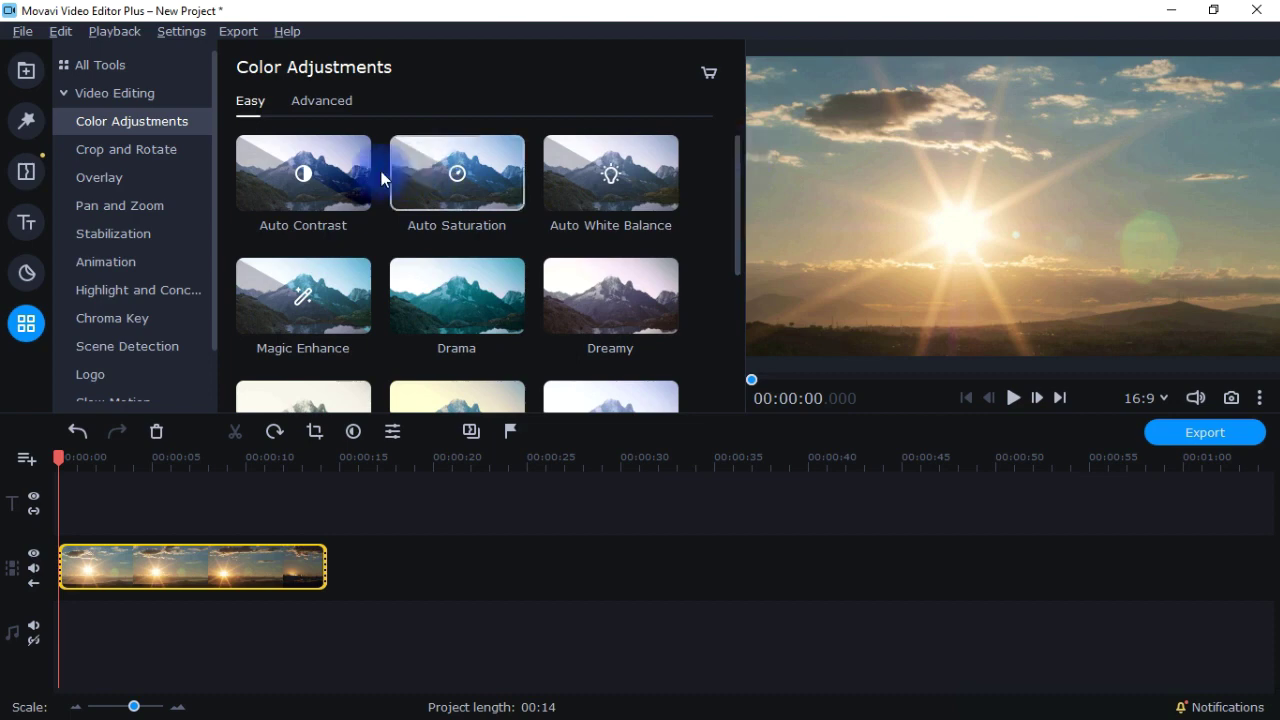
click(305, 199)
drag(305, 199, 204, 555)
drag(266, 174, 268, 178)
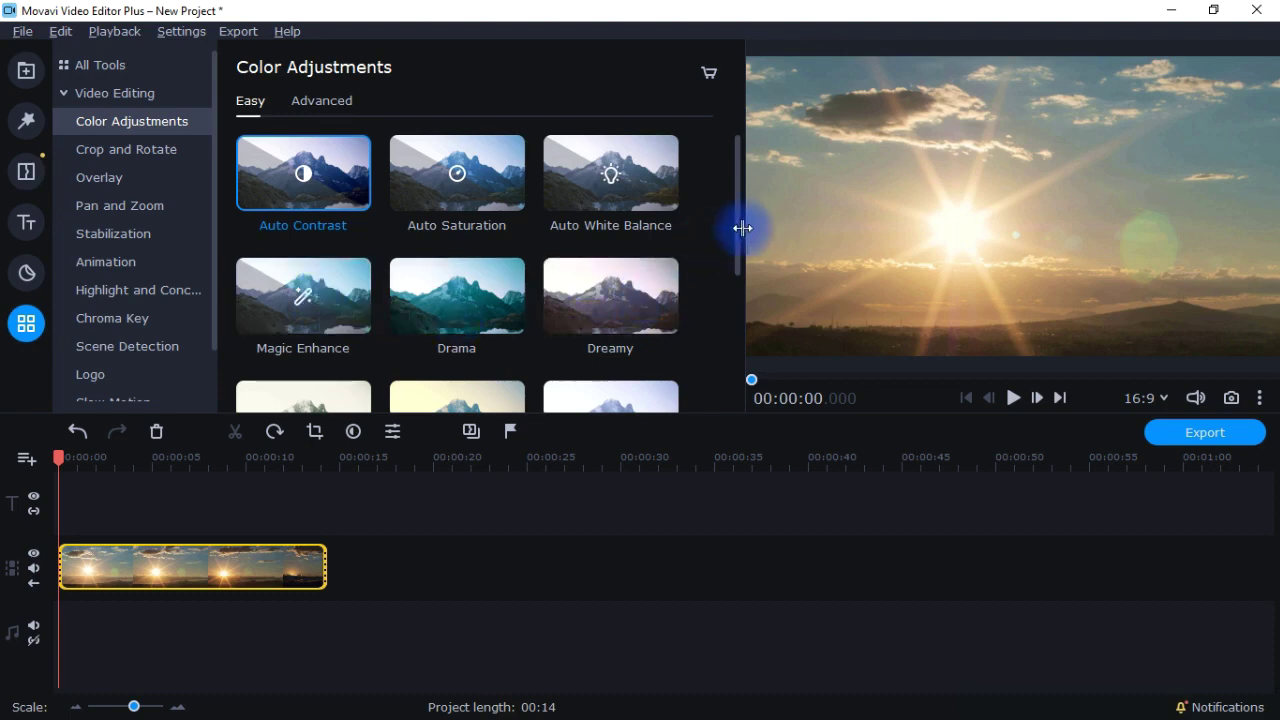
drag(738, 233, 739, 303)
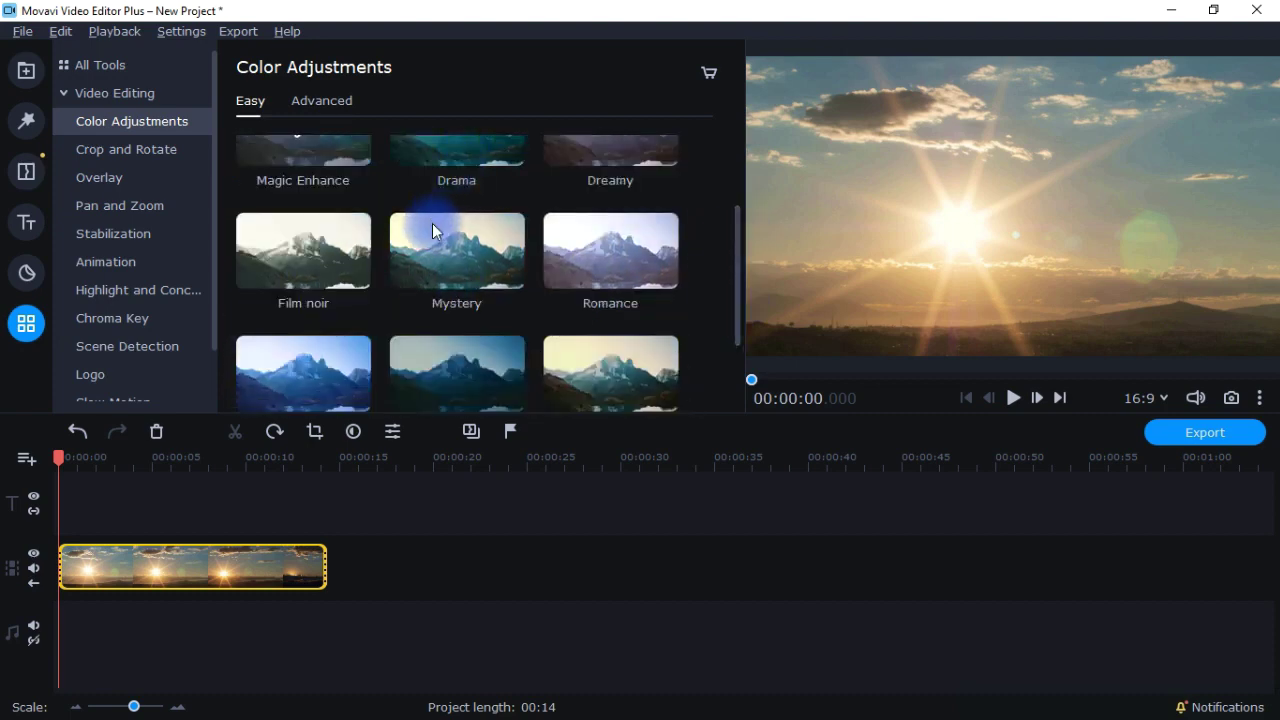
drag(737, 262, 749, 171)
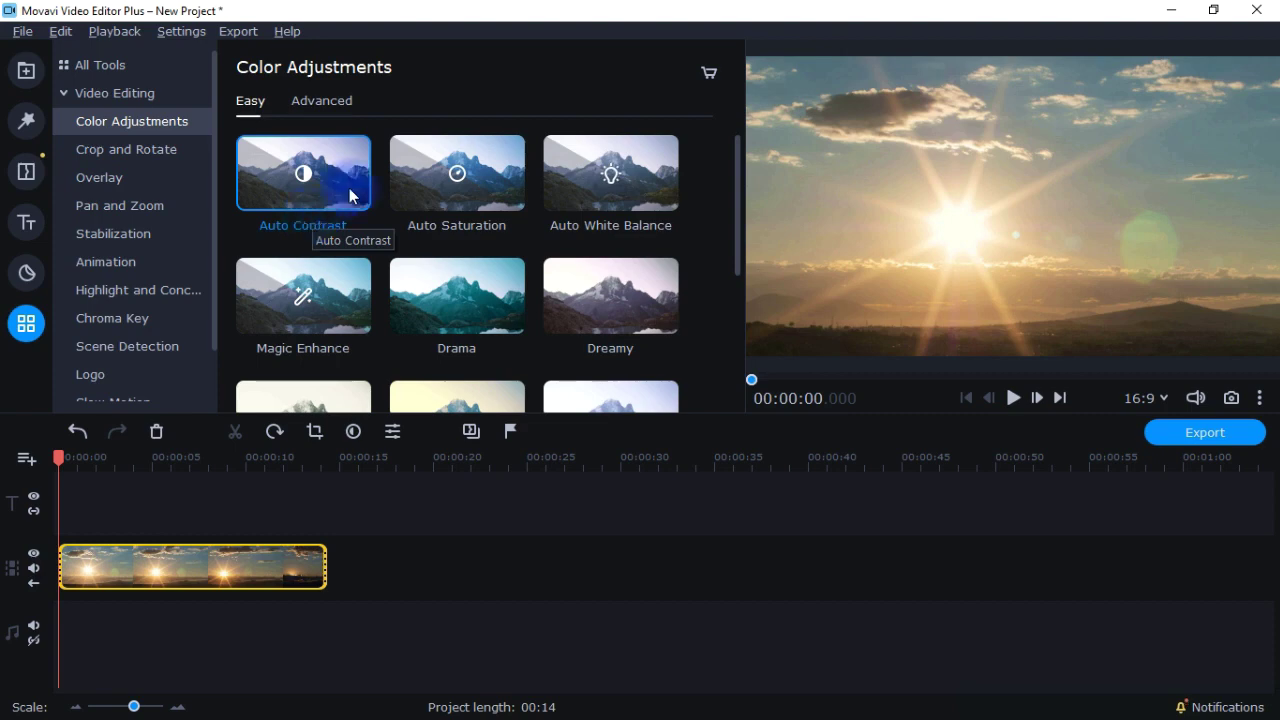
Apply the Auto Saturation, Auto White Balance and Dreamy presets to the sunset clip
drag(419, 172, 188, 549)
drag(607, 213, 225, 560)
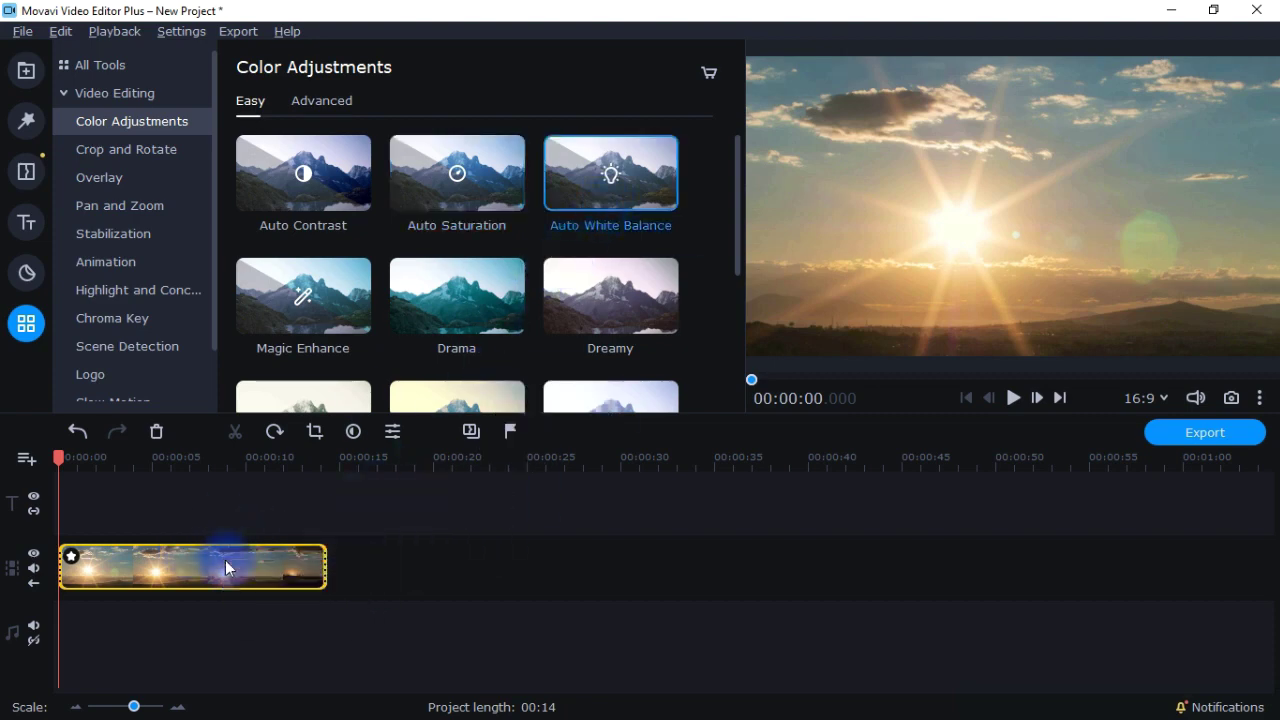
drag(612, 302, 225, 581)
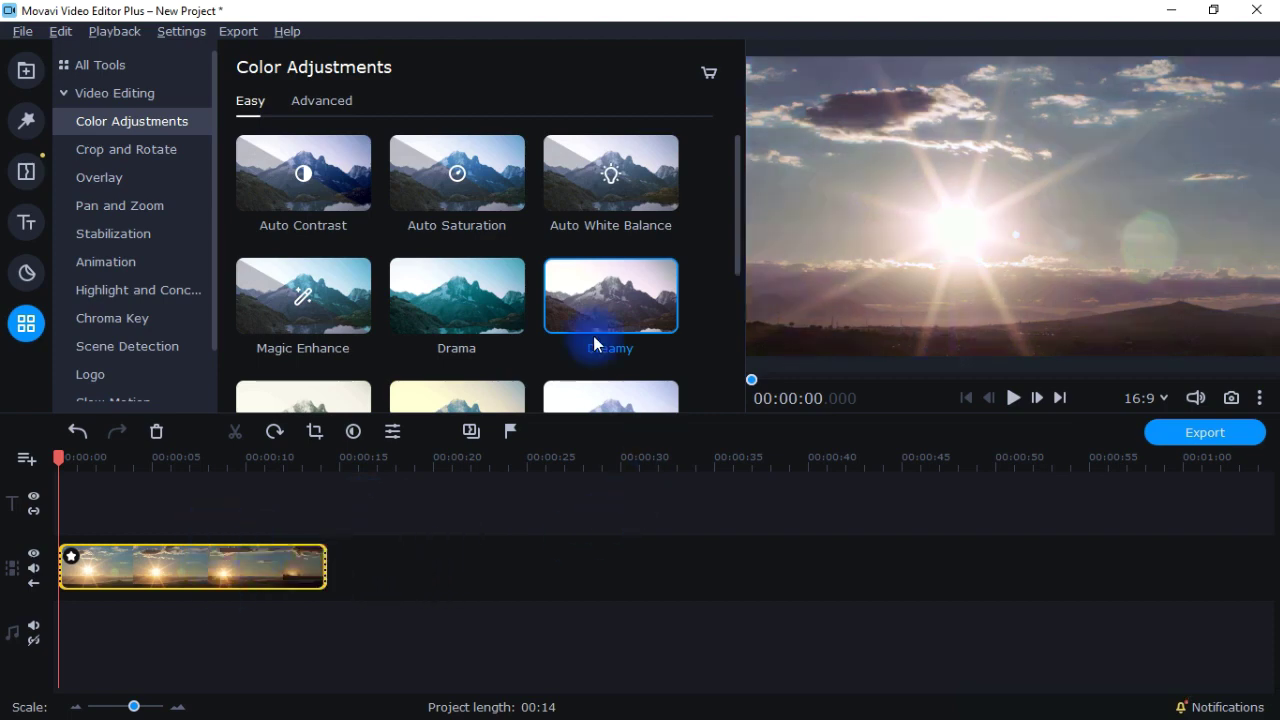
click(70, 557)
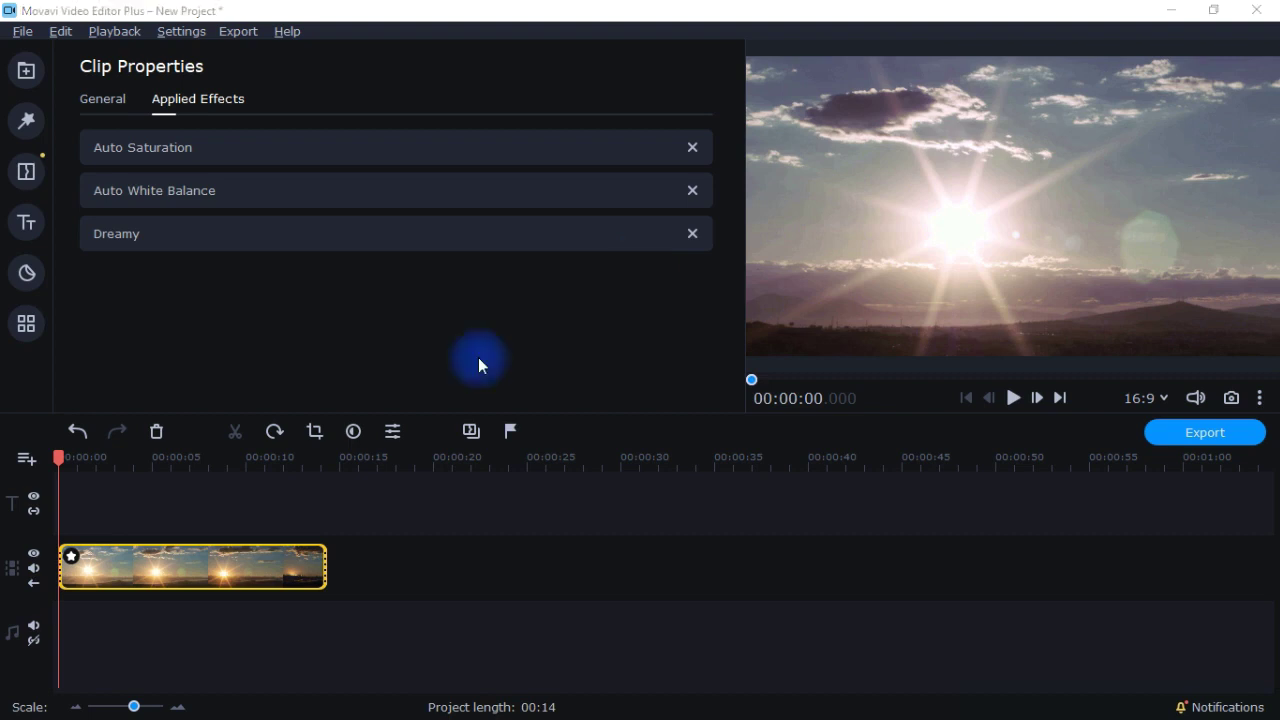
Delete all three effects from the clip and switch to the Advanced colour adjustments
click(691, 147)
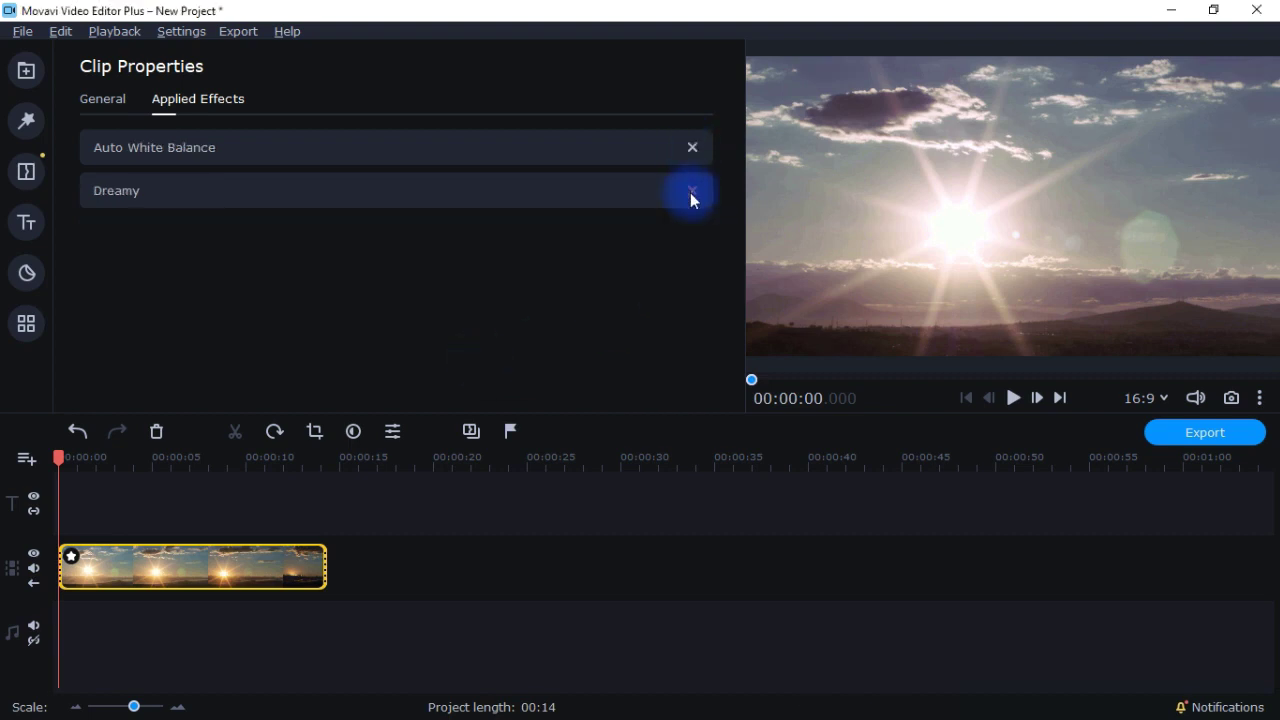
click(690, 192)
click(694, 151)
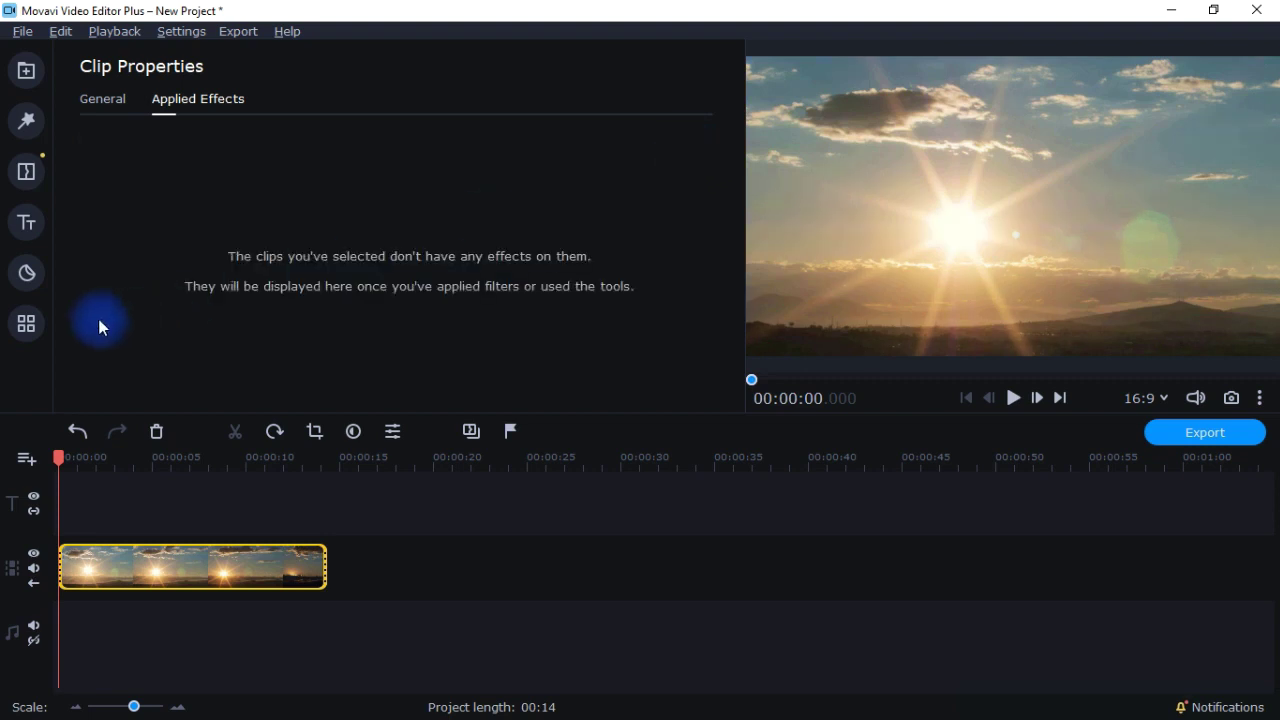
click(42, 325)
click(322, 102)
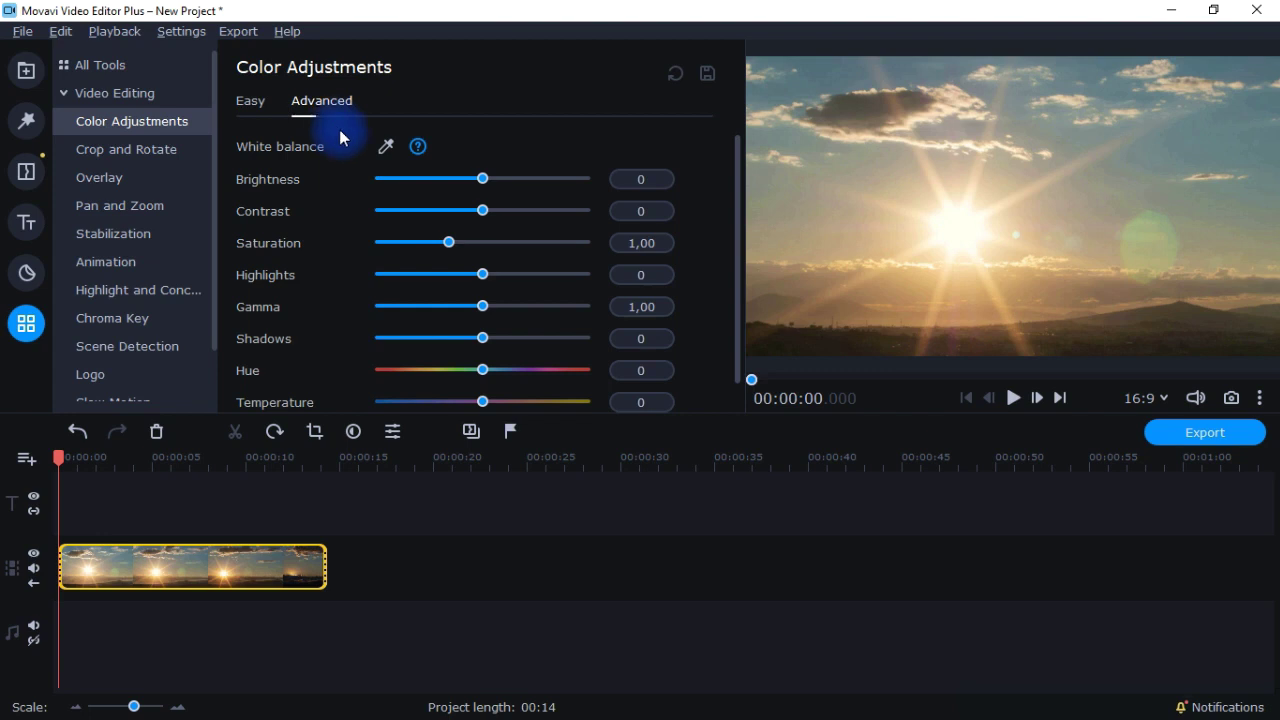
Set the white balance with the eyedropper from the clouds above the sun
click(388, 150)
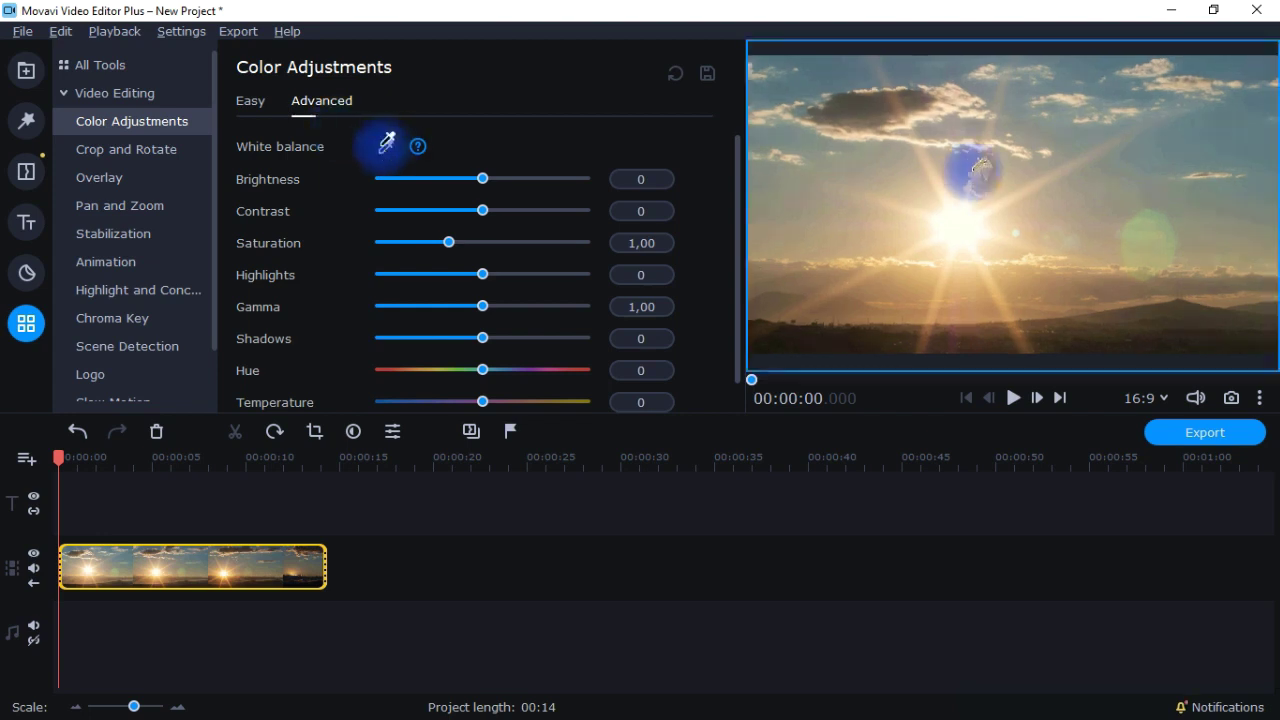
click(966, 220)
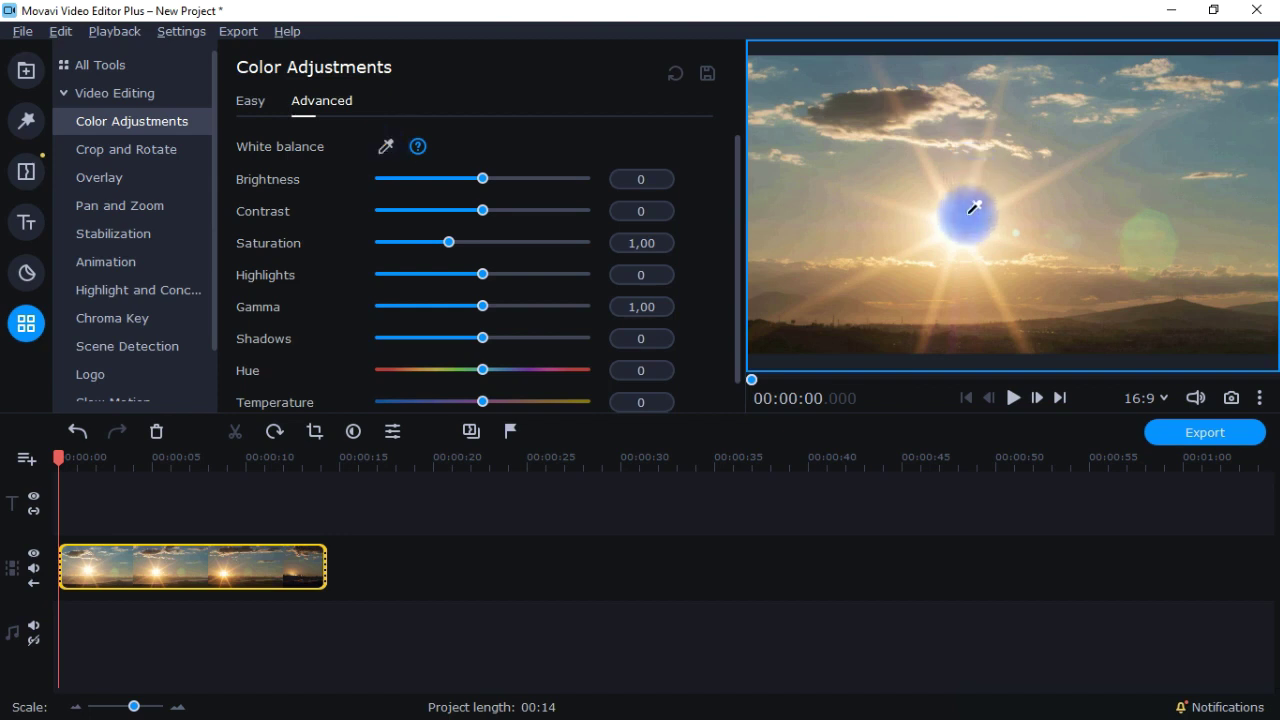
click(951, 112)
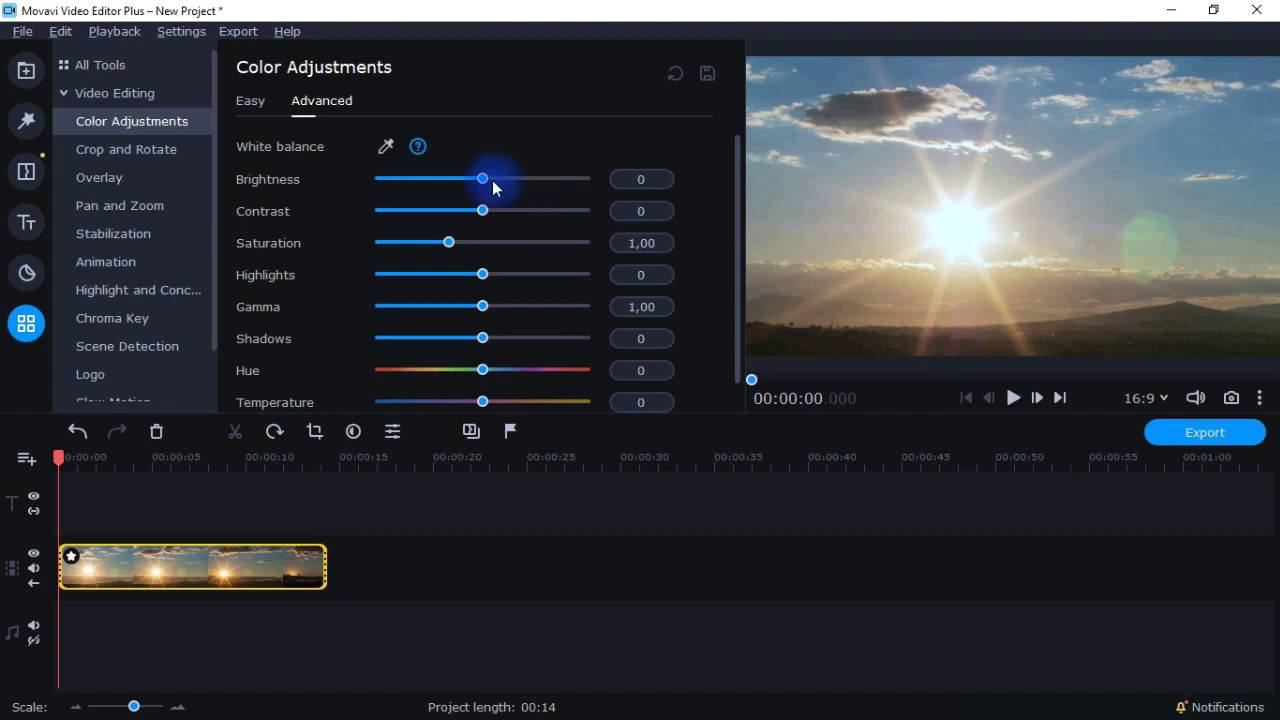
Push Brightness to 117, then settle it at -119 with Contrast at -56
drag(487, 185, 531, 183)
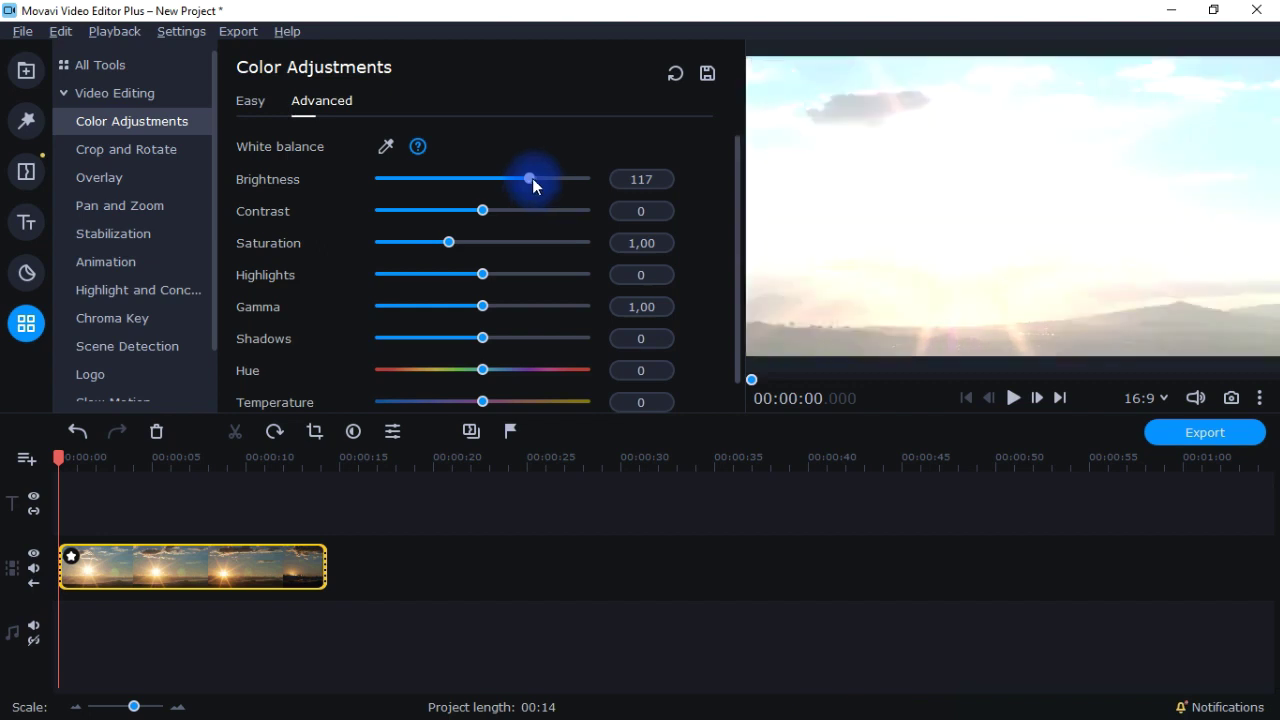
drag(532, 180, 497, 211)
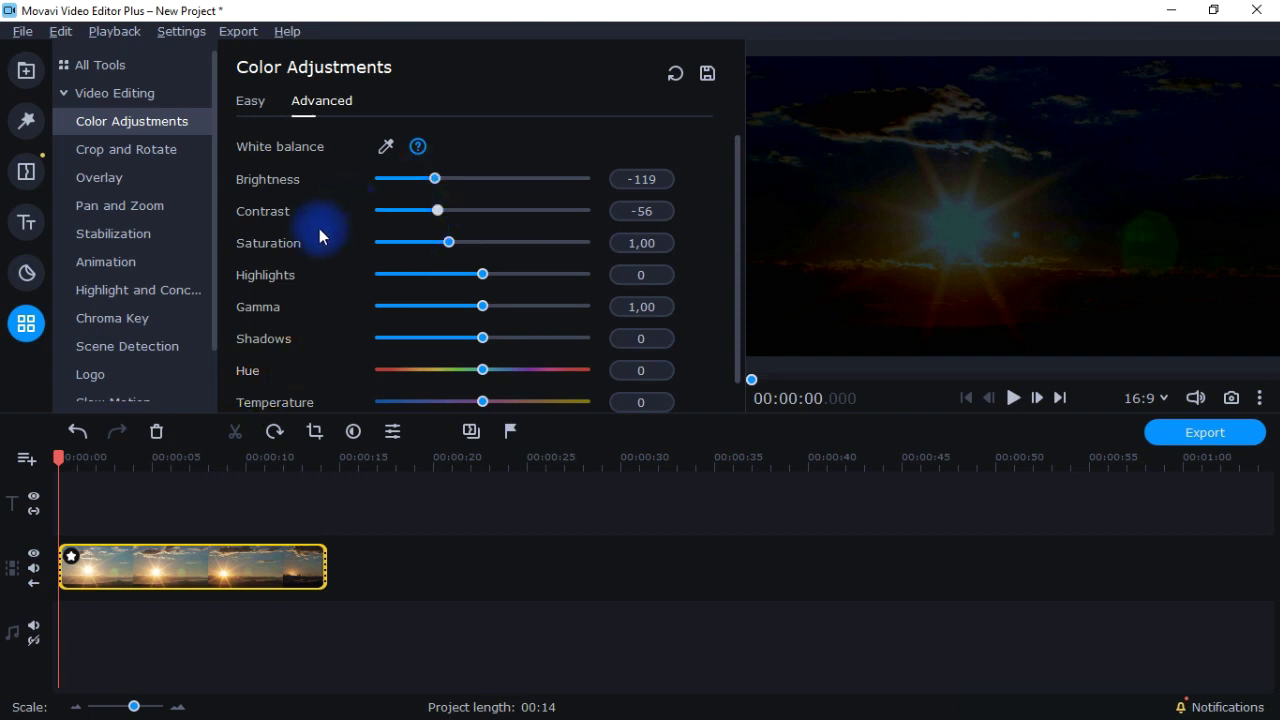
Add the Dreamy preset on top of the clip's adjustments and review Applied Effects
click(249, 104)
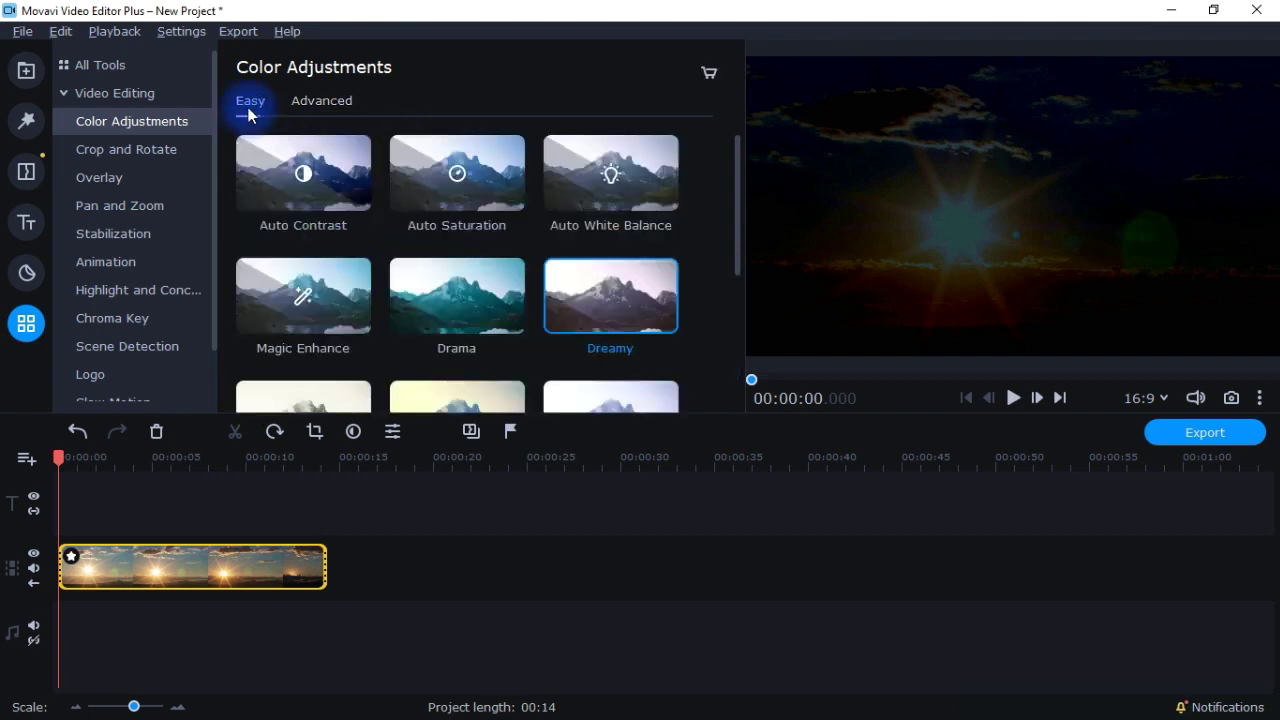
drag(606, 329, 219, 554)
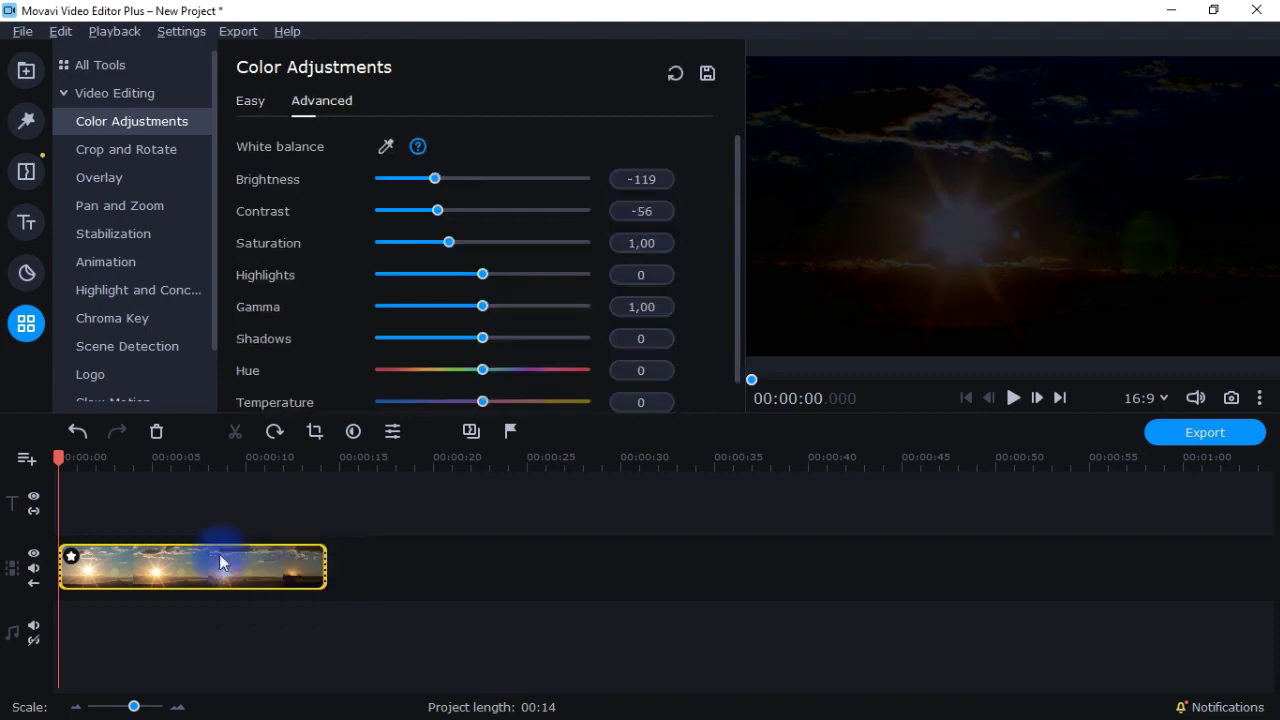
click(71, 556)
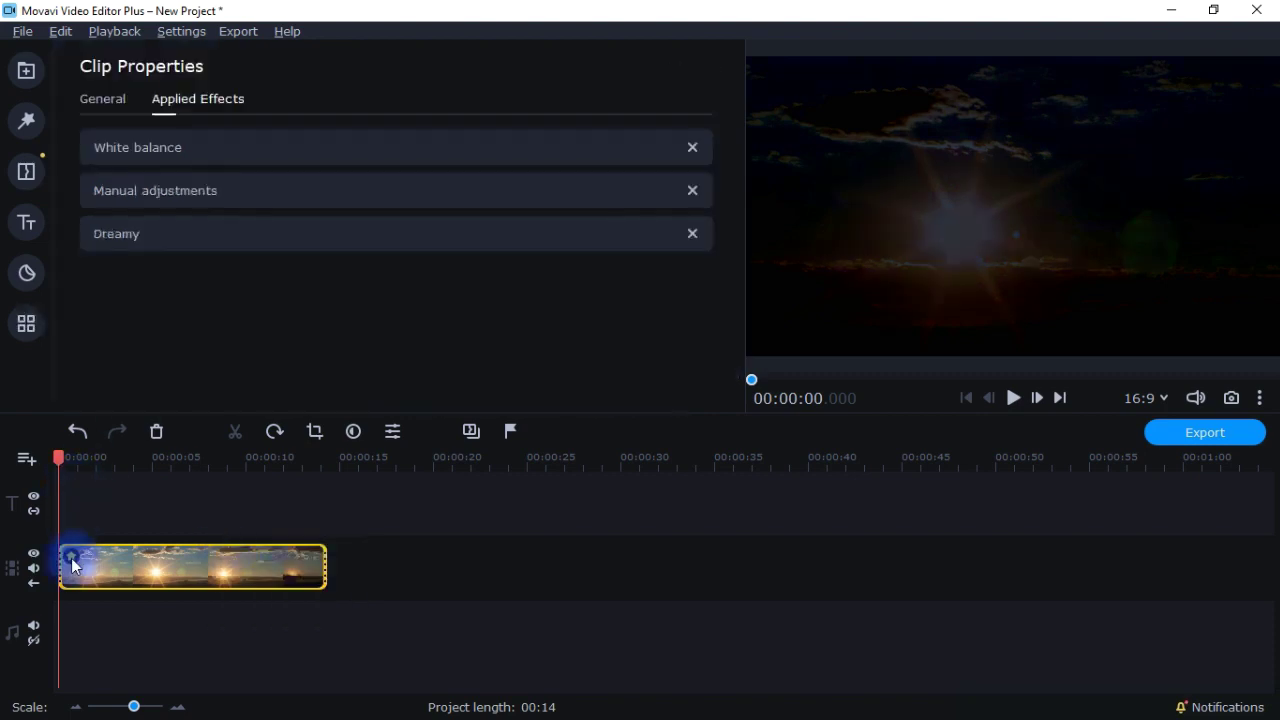
click(219, 356)
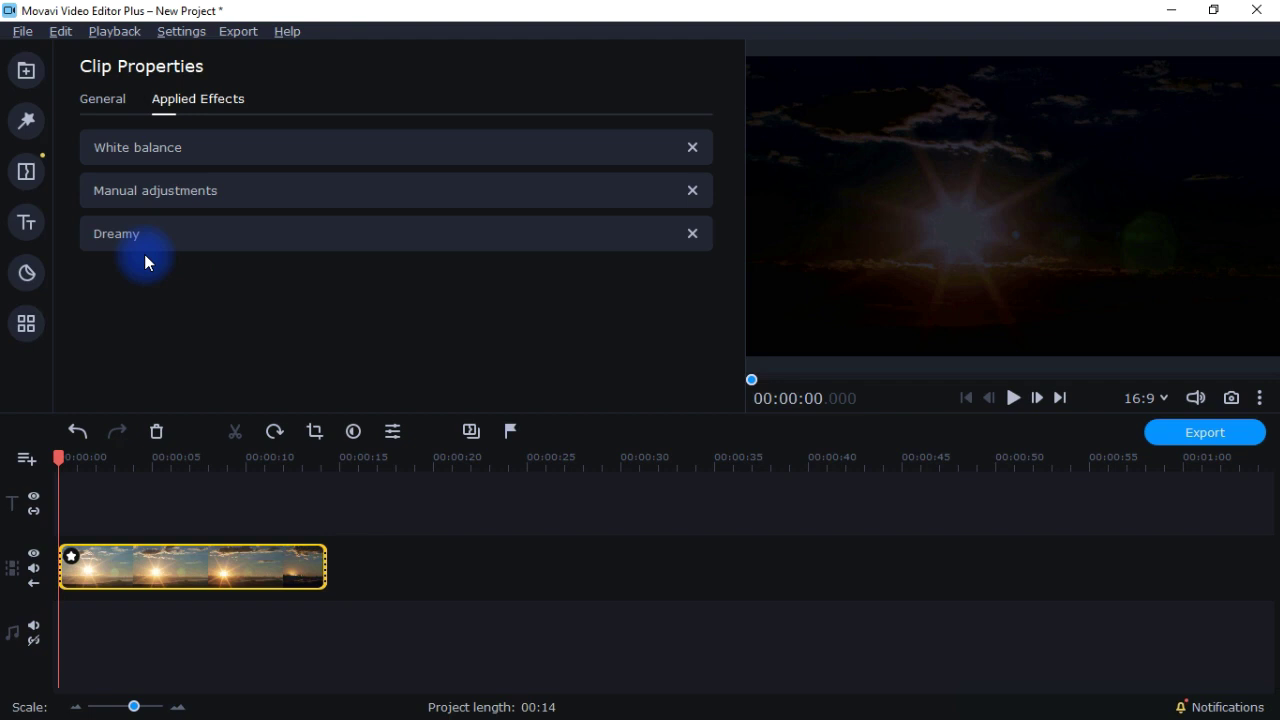
click(153, 161)
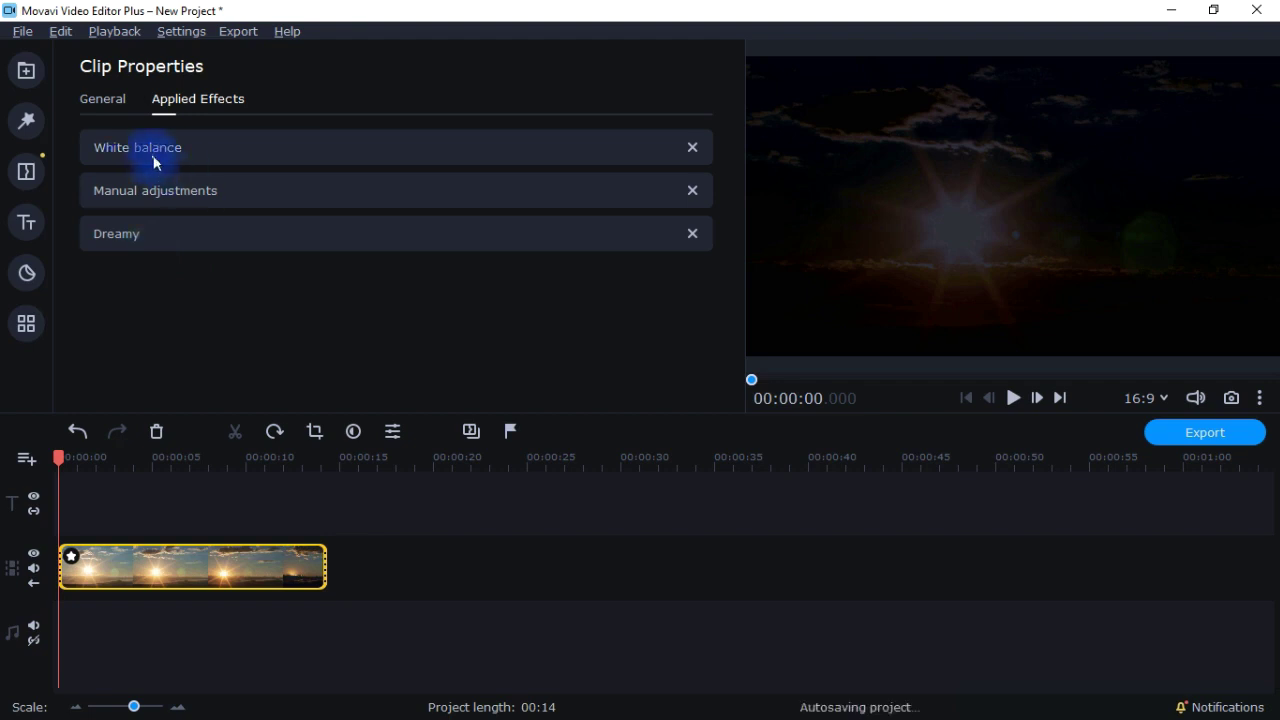
click(130, 191)
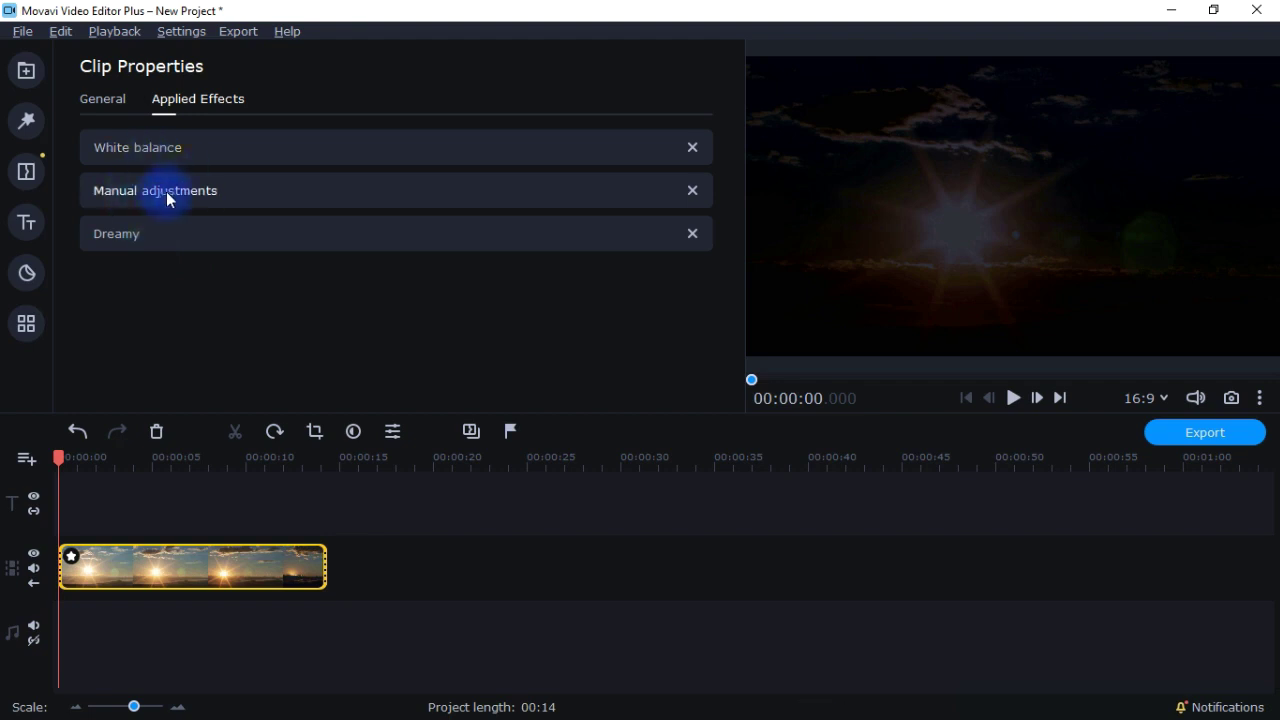
In Advanced colour adjustments, reset Brightness and Contrast back to 0
click(26, 323)
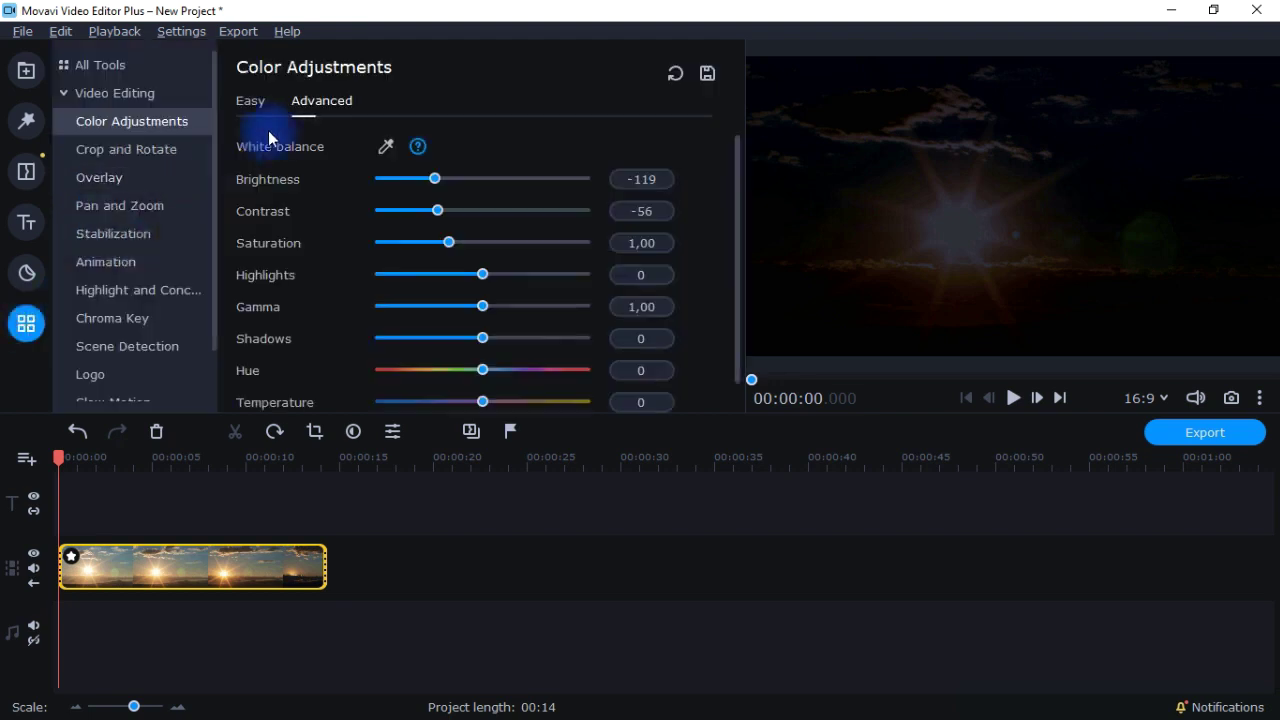
click(320, 110)
click(655, 250)
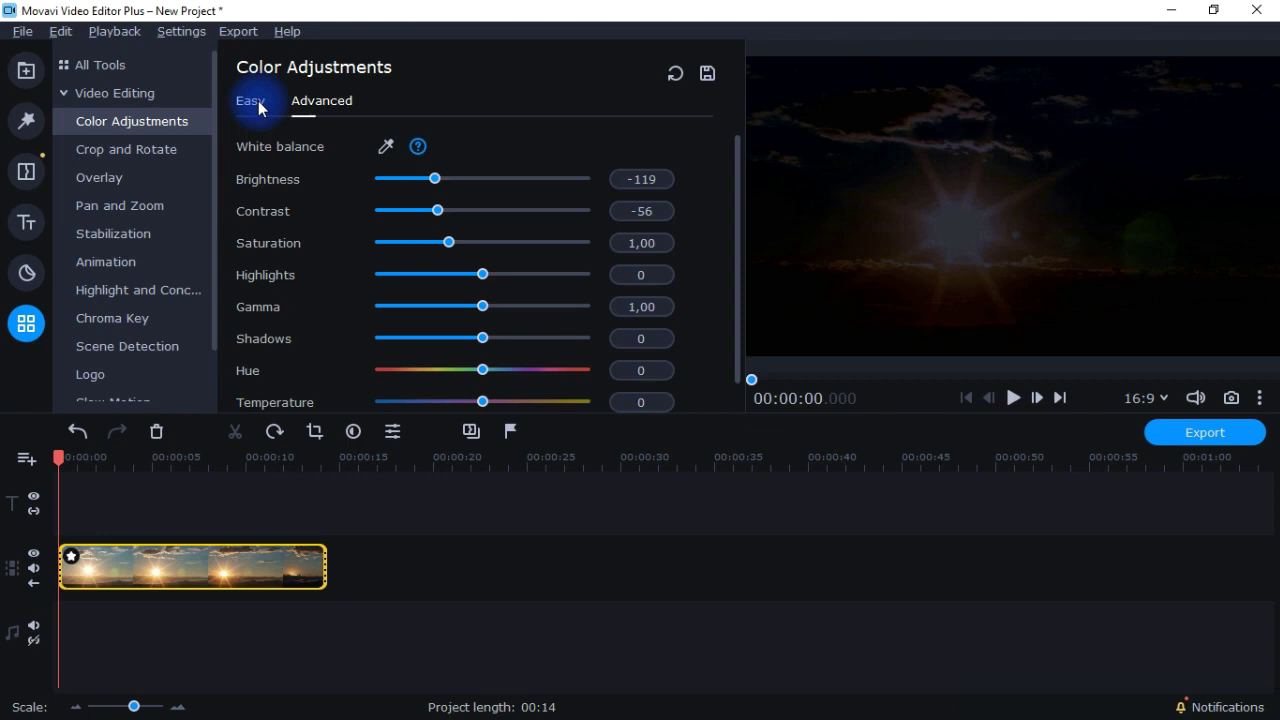
click(675, 73)
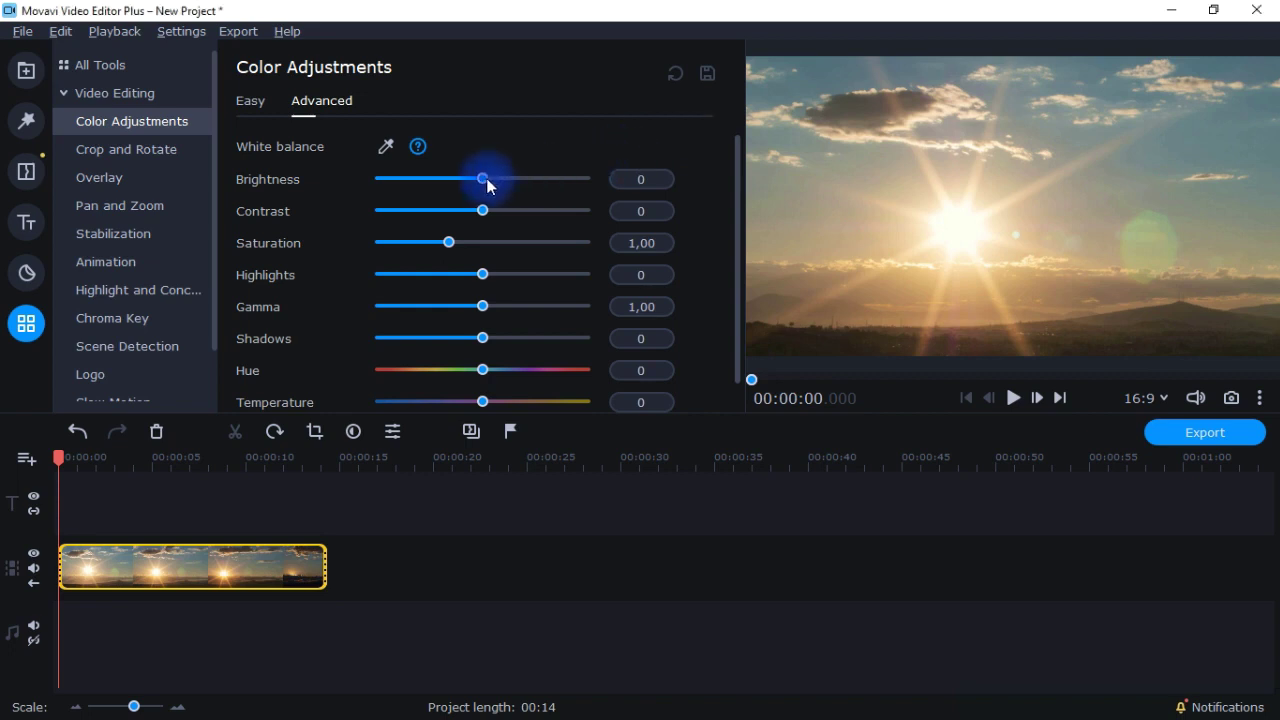
Set Brightness to 58, Contrast to -49 and Highlights to 20 on the sunset clip
drag(489, 178, 443, 210)
drag(483, 274, 503, 282)
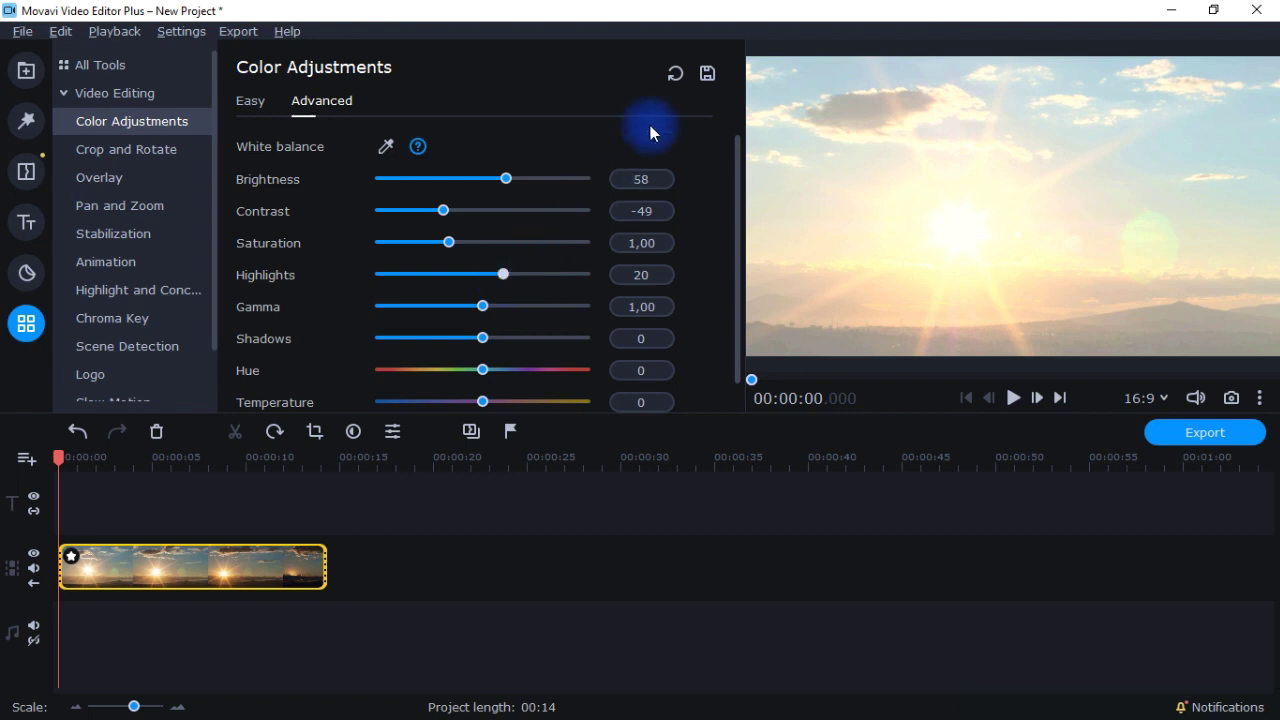
click(706, 78)
Save the current manual adjustments as a new preset named 'Eds color changes'
click(465, 353)
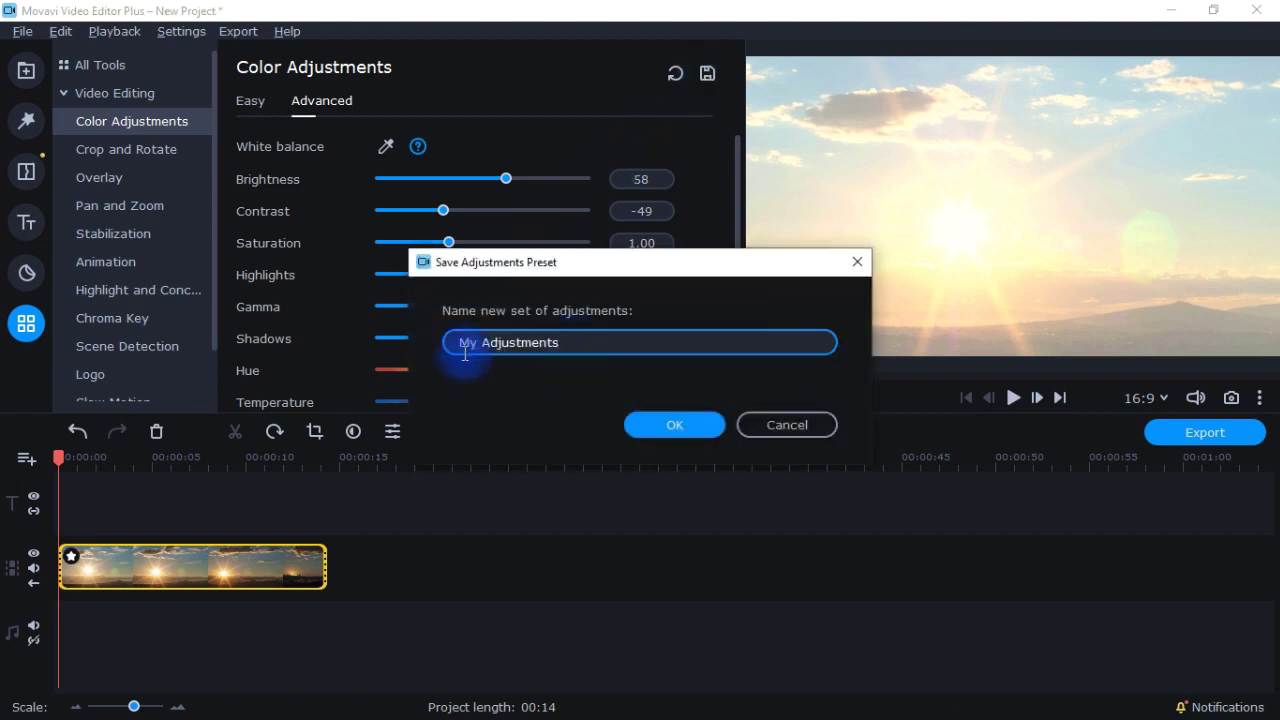
triple_click(452, 342)
text(Eds )
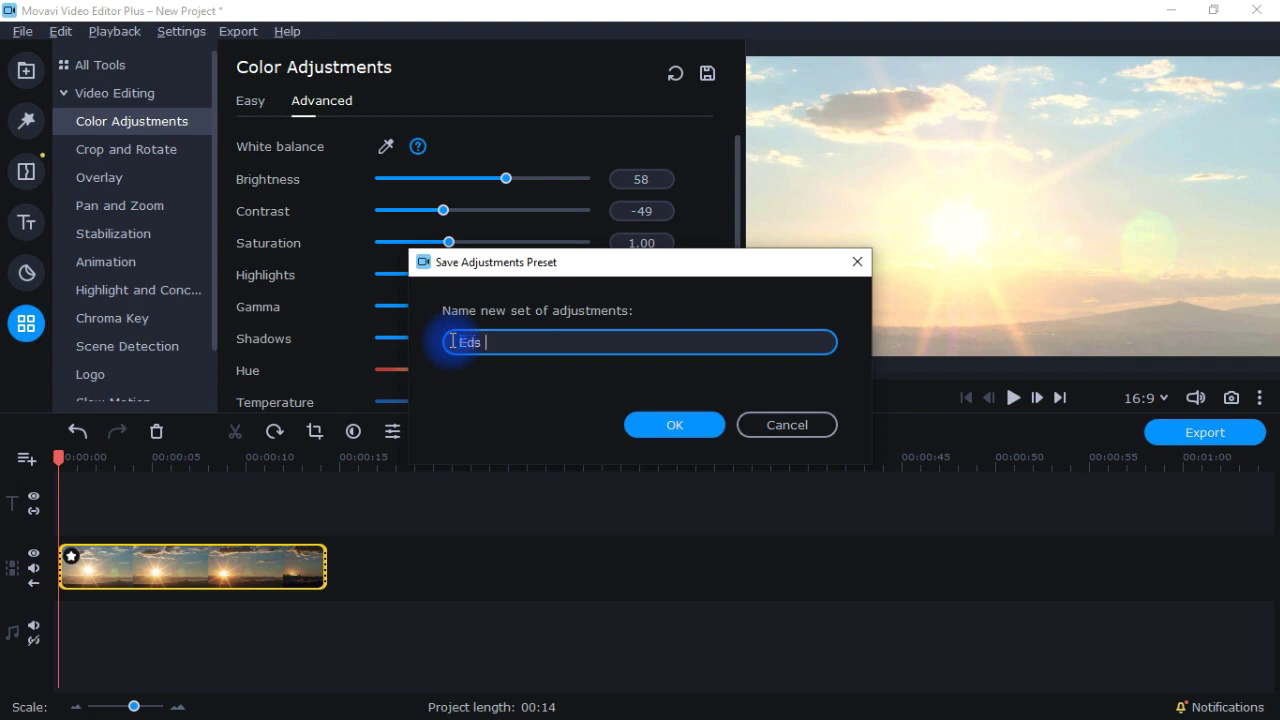
text(color changes)
click(647, 423)
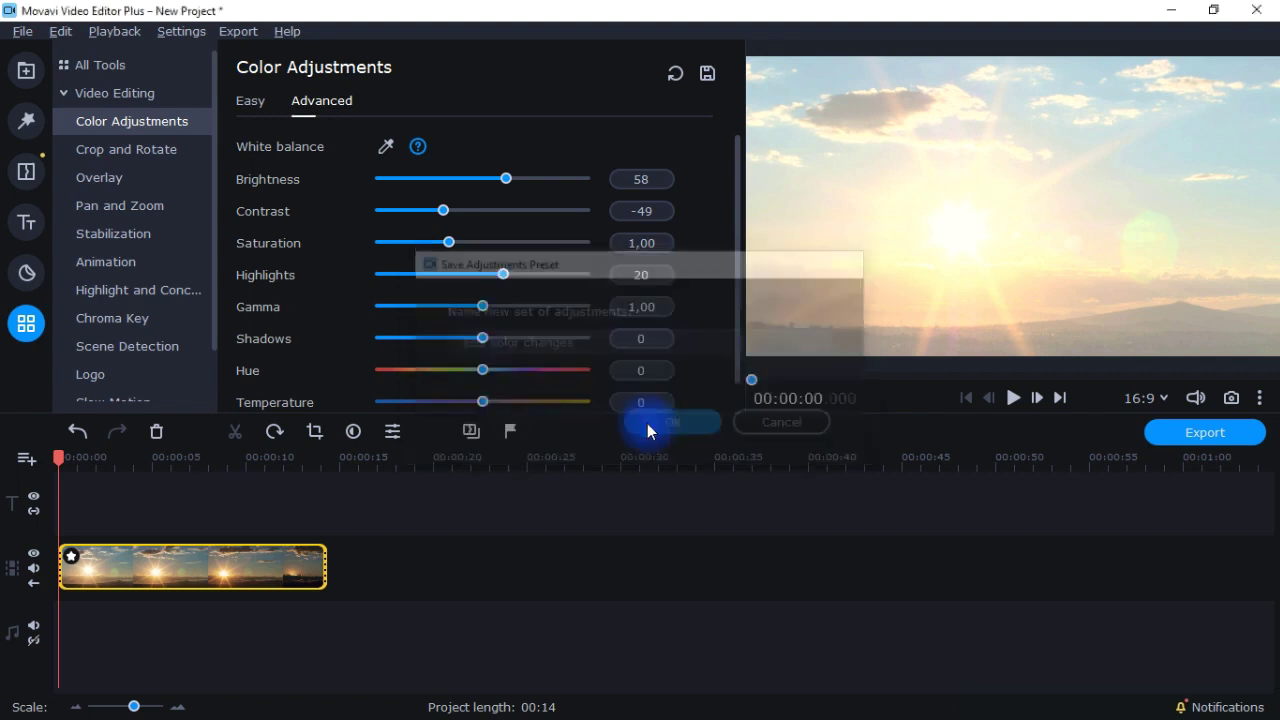
Apply the new 'Eds color changes' Easy preset to the sunset clip, then return to the Advanced settings
click(258, 102)
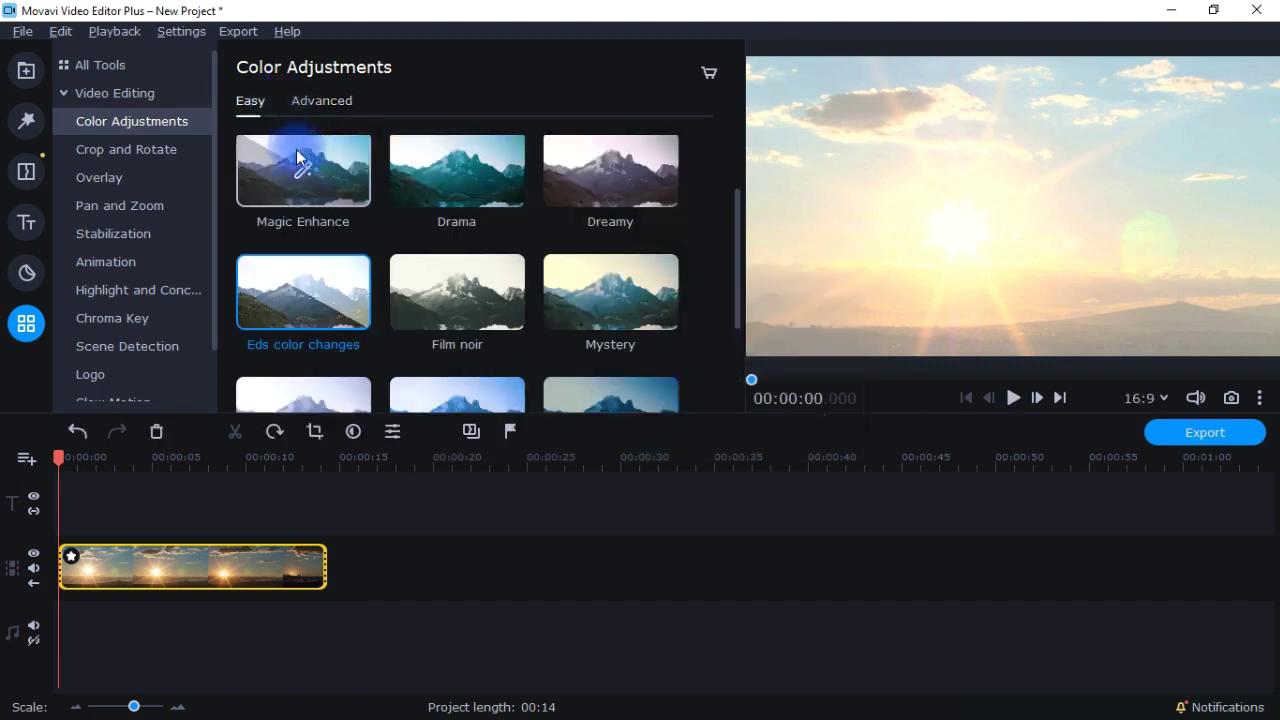
mouse_move(293, 300)
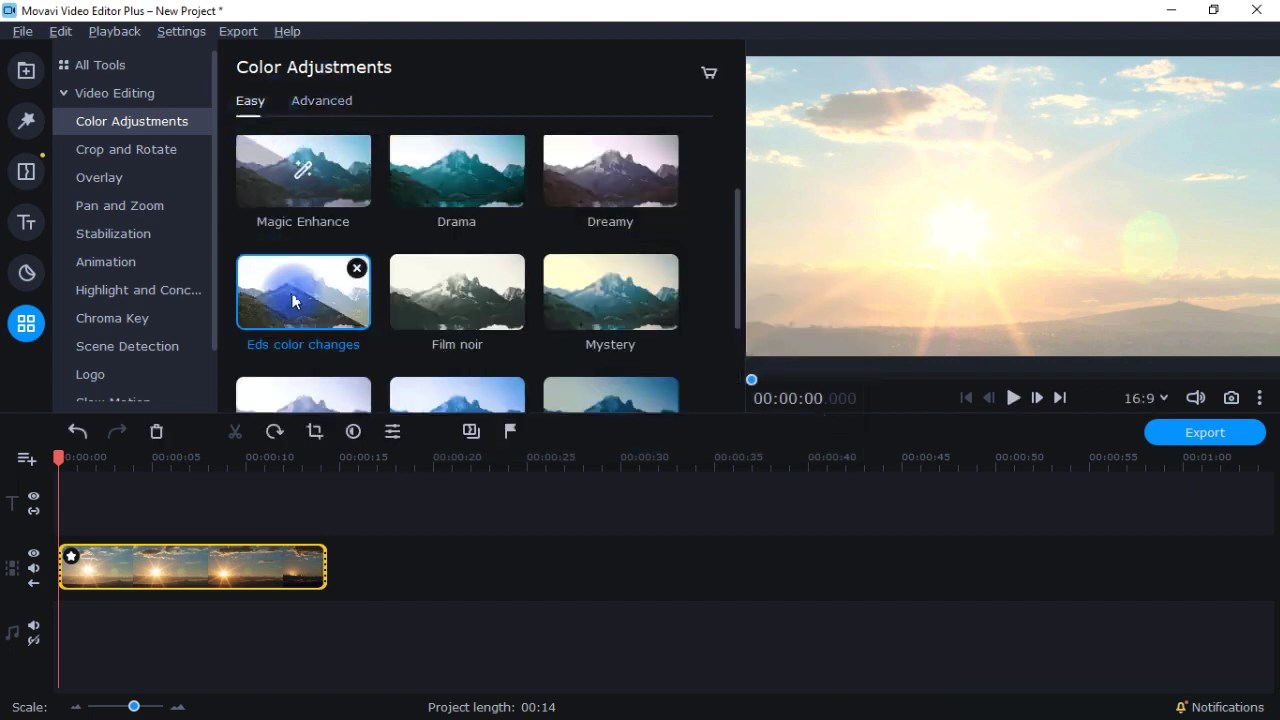
drag(293, 300, 251, 277)
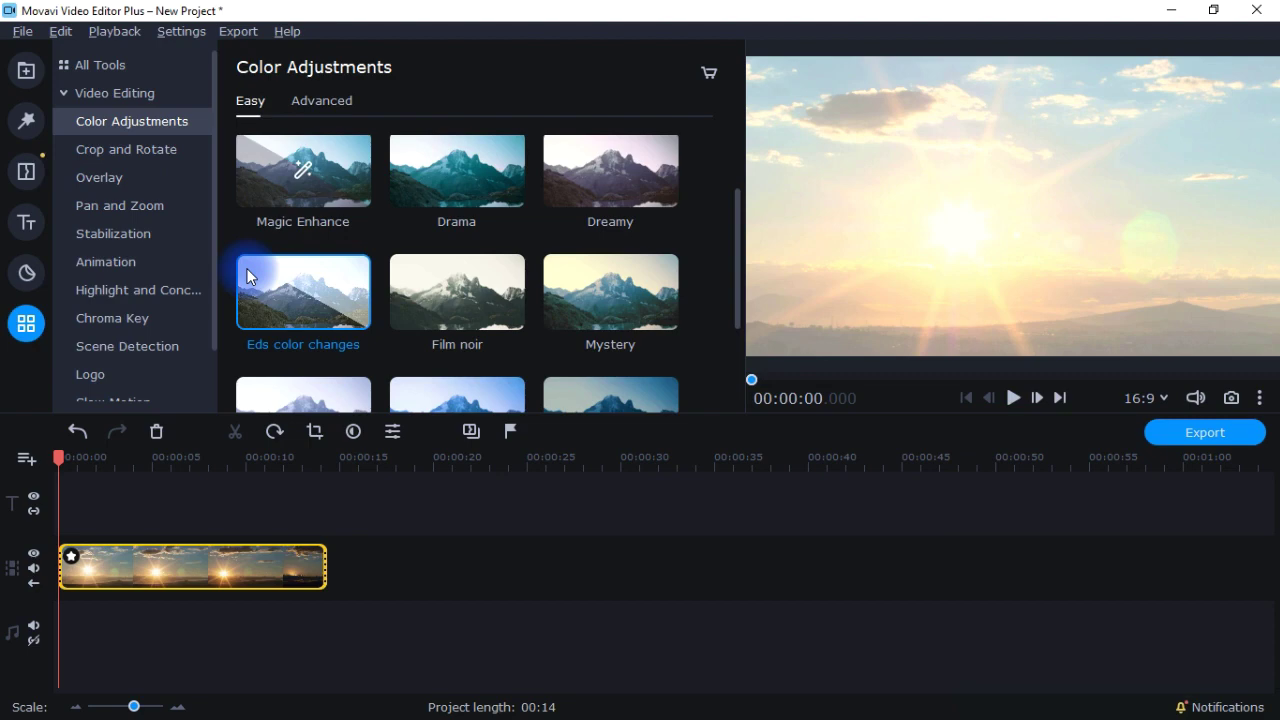
mouse_move(294, 281)
click(322, 102)
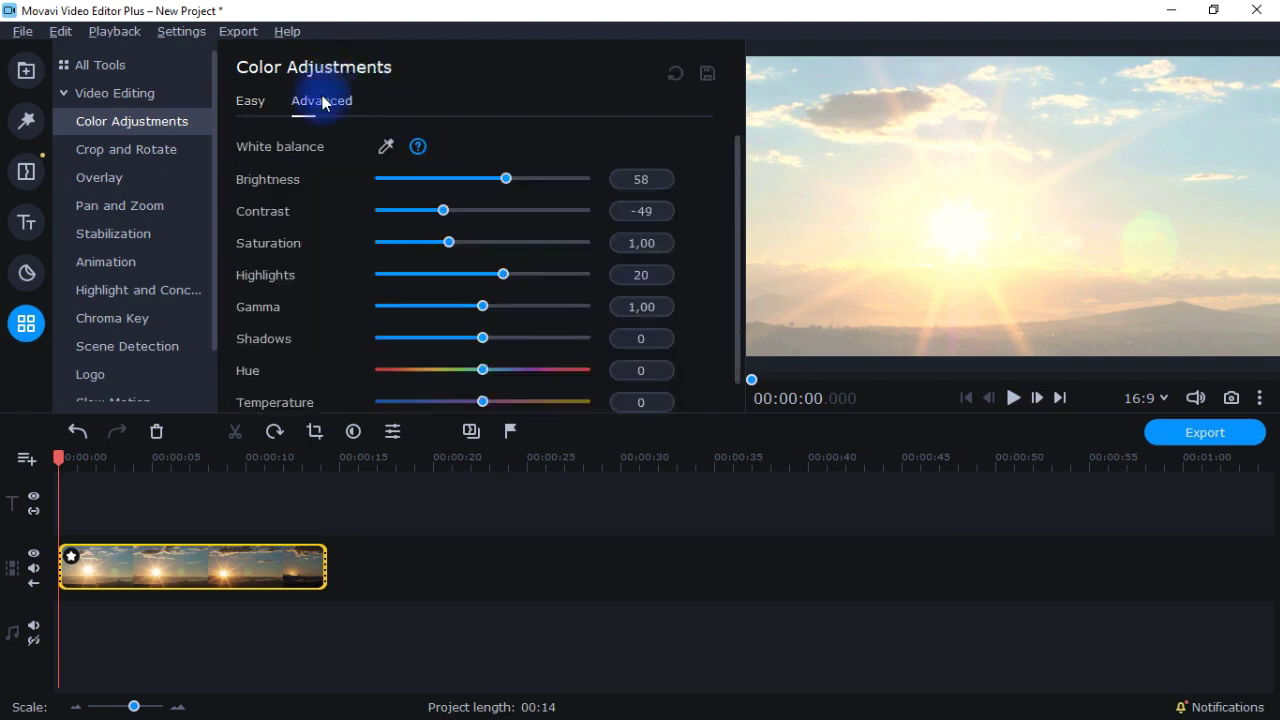